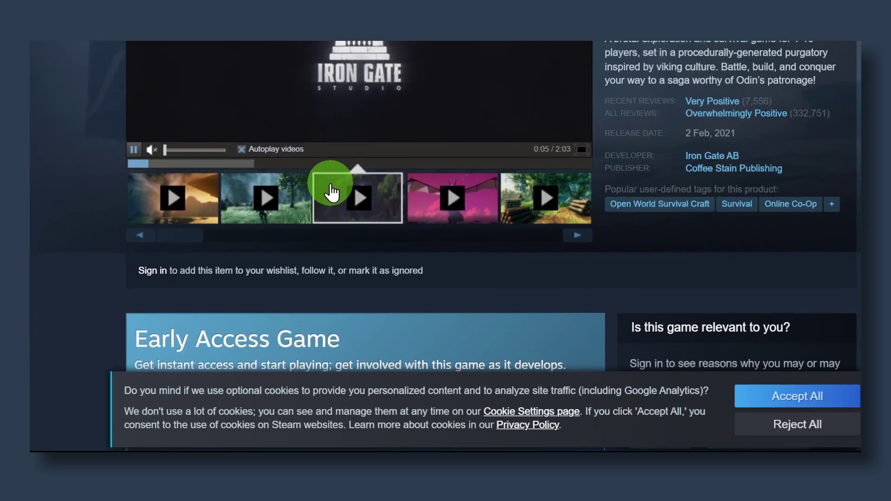
Step: Look through Valheim's Steam store page, including the trailer, early access notes and purchase section
scroll(335, 190, down, 1)
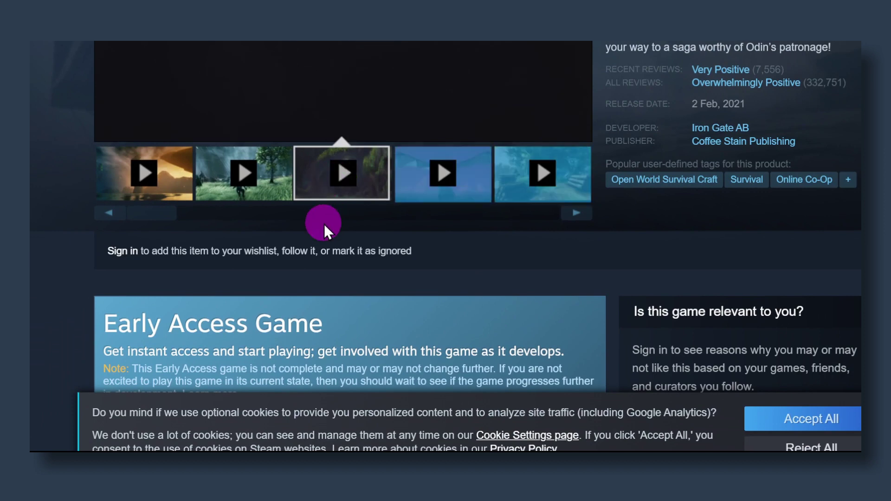
click(324, 232)
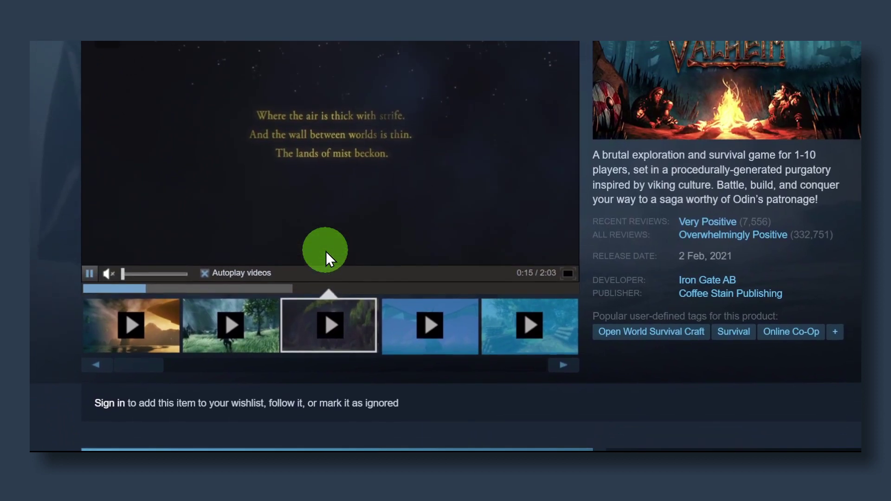
scroll(326, 251, down, 5)
scroll(326, 252, down, 2)
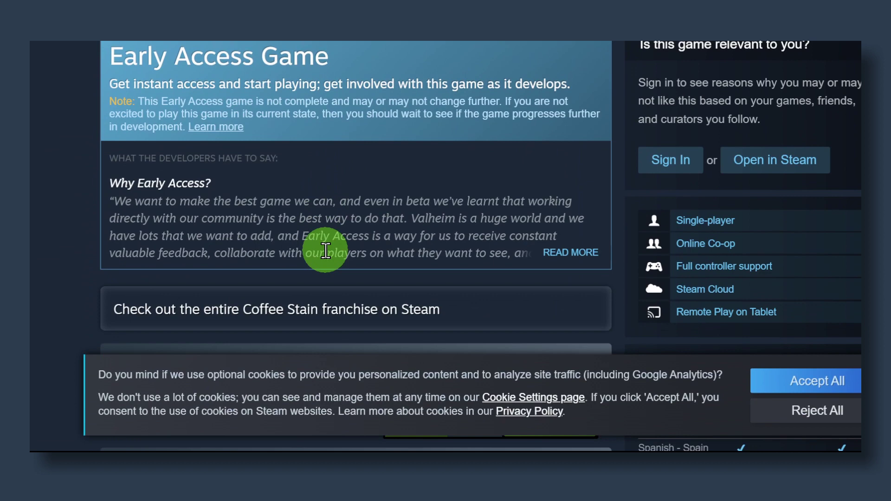
scroll(326, 252, down, 2)
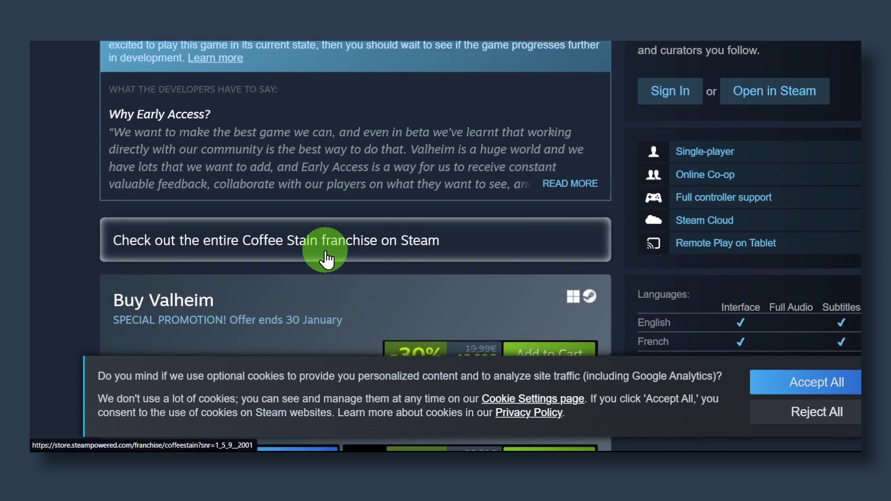
scroll(326, 252, up, 4)
scroll(326, 252, up, 5)
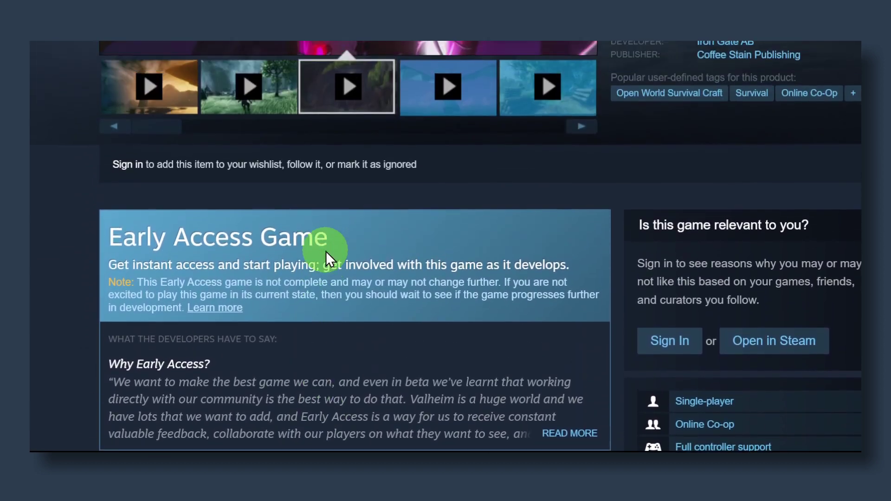
scroll(326, 252, up, 1)
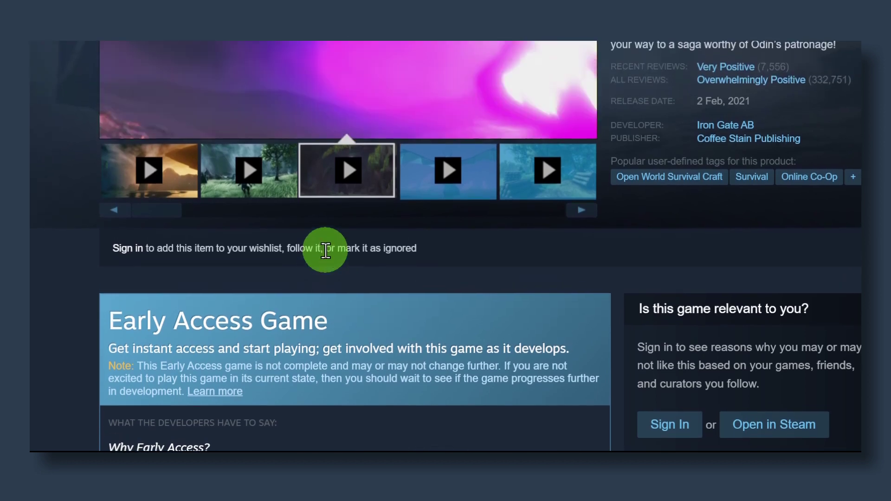
scroll(326, 252, up, 1)
scroll(326, 251, up, 1)
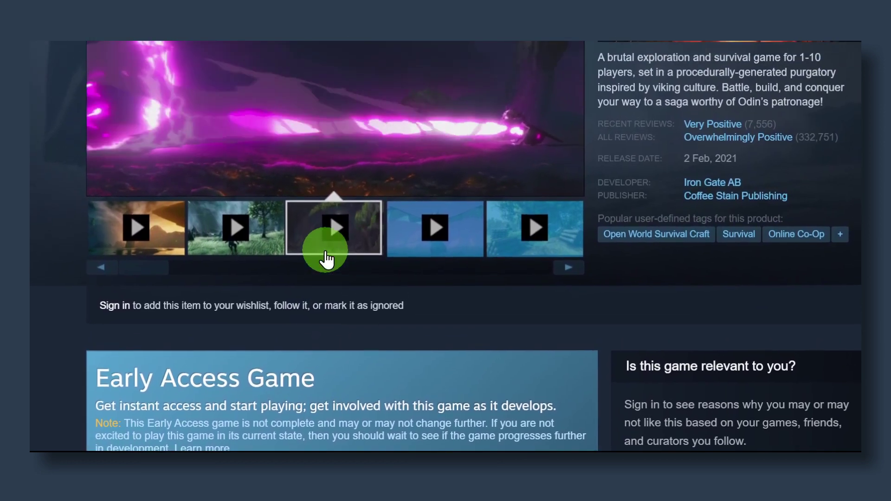
scroll(325, 252, down, 2)
scroll(326, 252, up, 1)
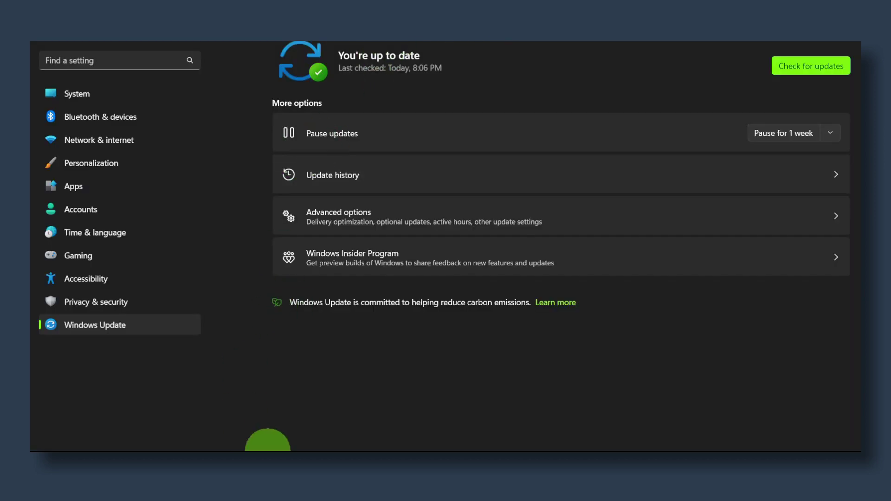
Step: Open Windows Settings at the Windows Update page
key(super)
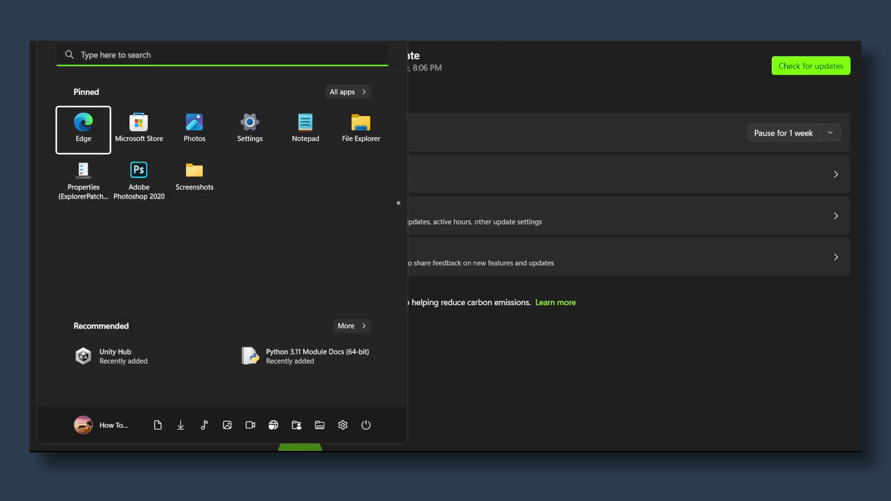
key(super)
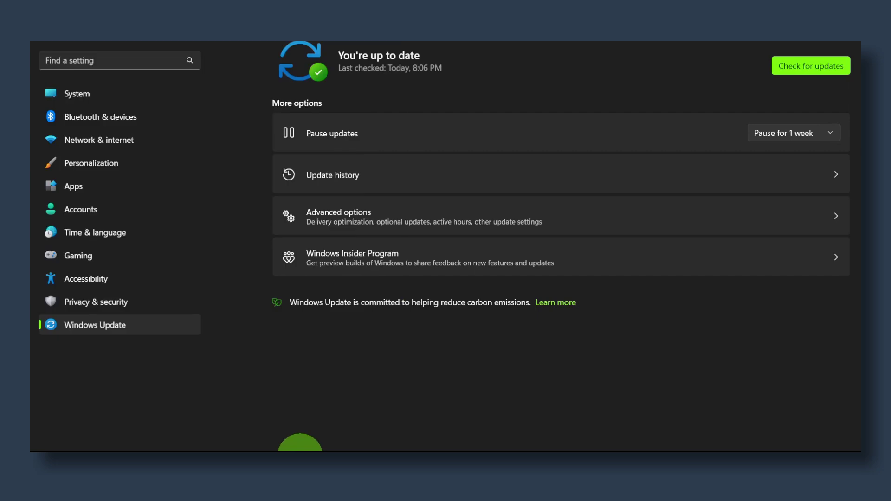
right_click(300, 447)
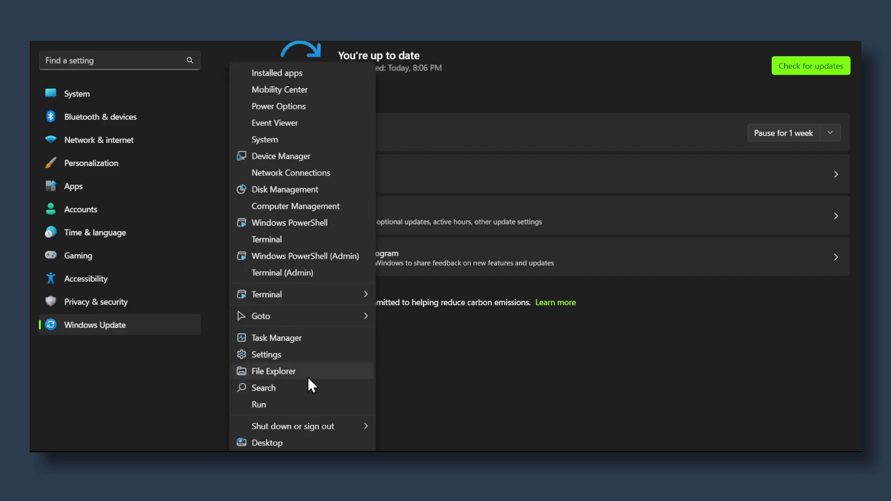
click(266, 355)
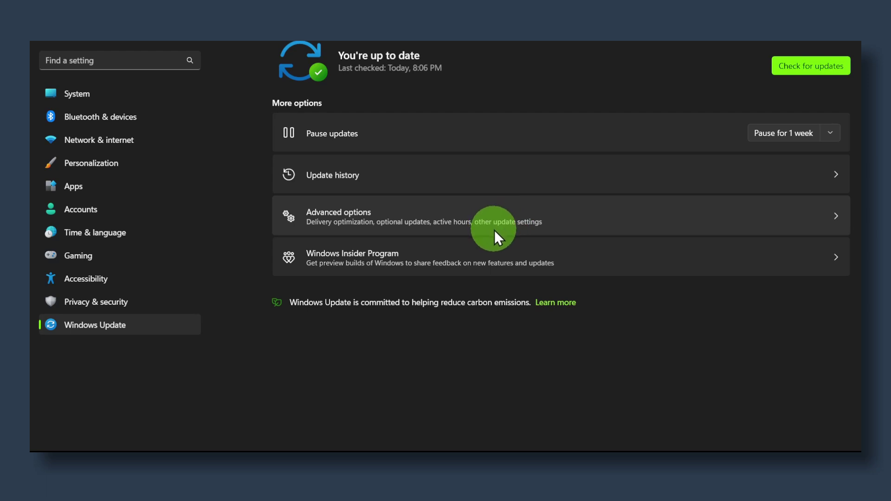
Step: Search for GeForce Experience, launch it and show its list of available drivers
key(super+s)
text(gefo)
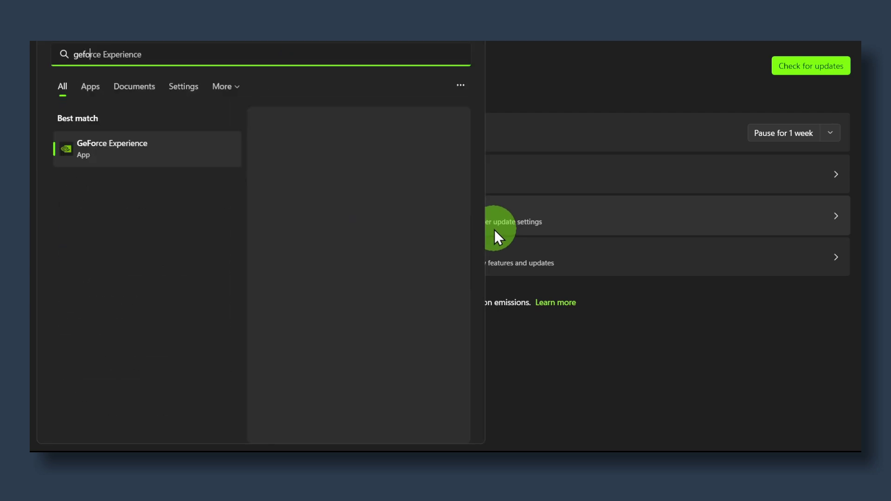
click(141, 148)
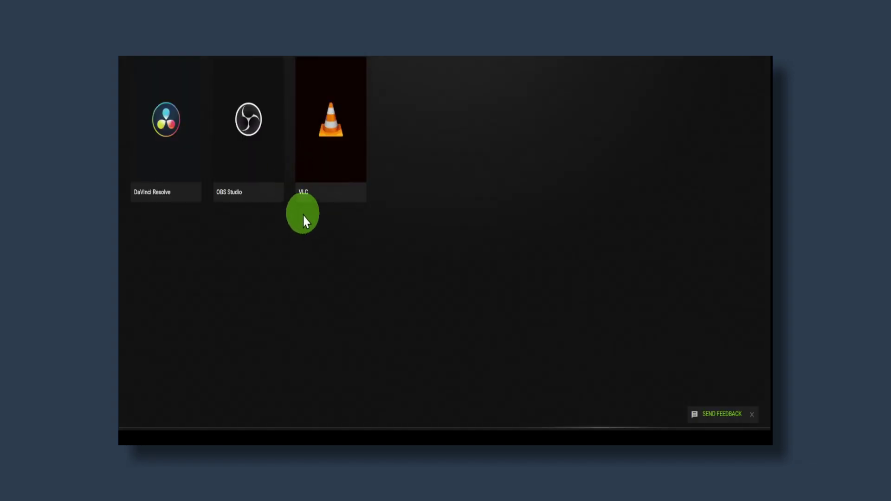
click(268, 49)
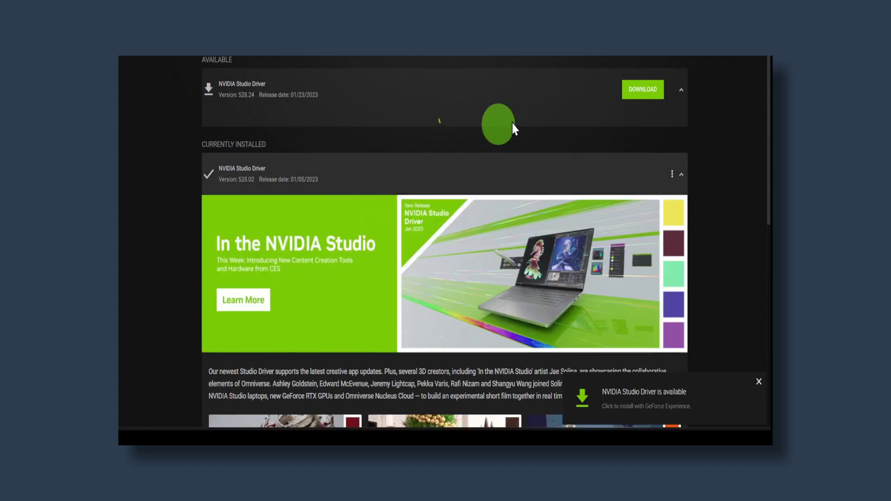
Step: Check the Game Ready and Studio driver preferences and start downloading the NVIDIA Studio Driver version 528.24
click(643, 91)
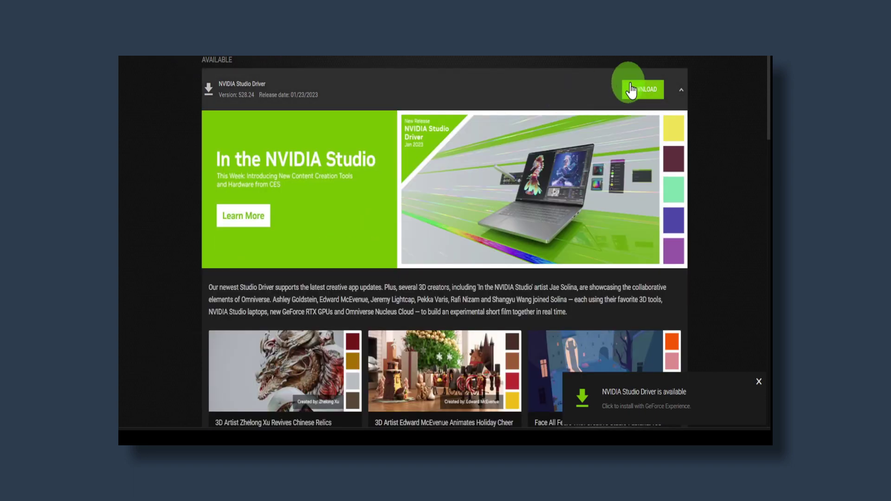
click(673, 55)
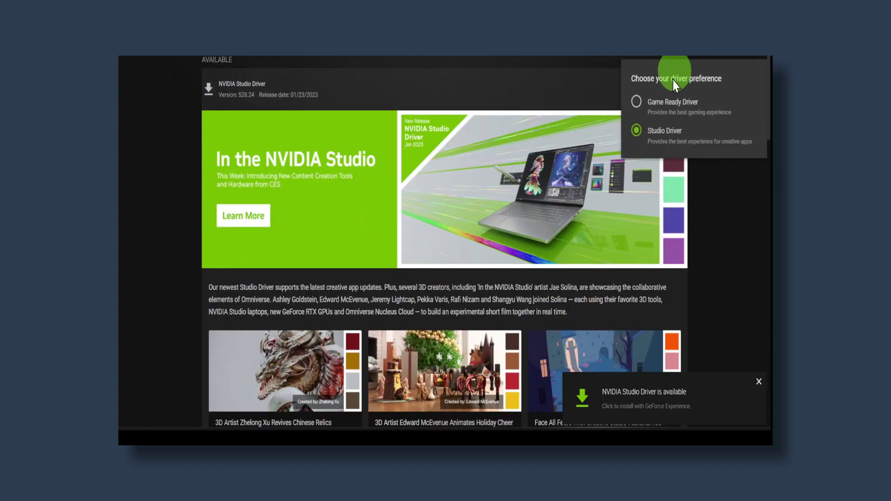
click(637, 103)
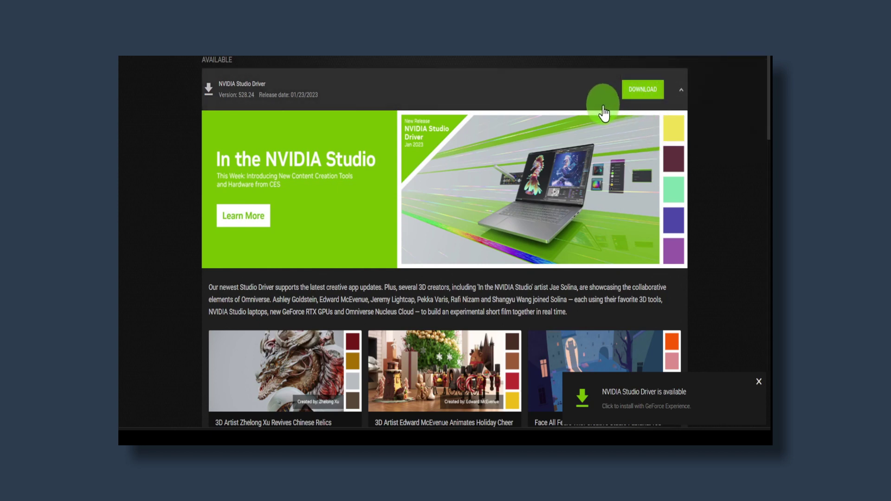
click(645, 88)
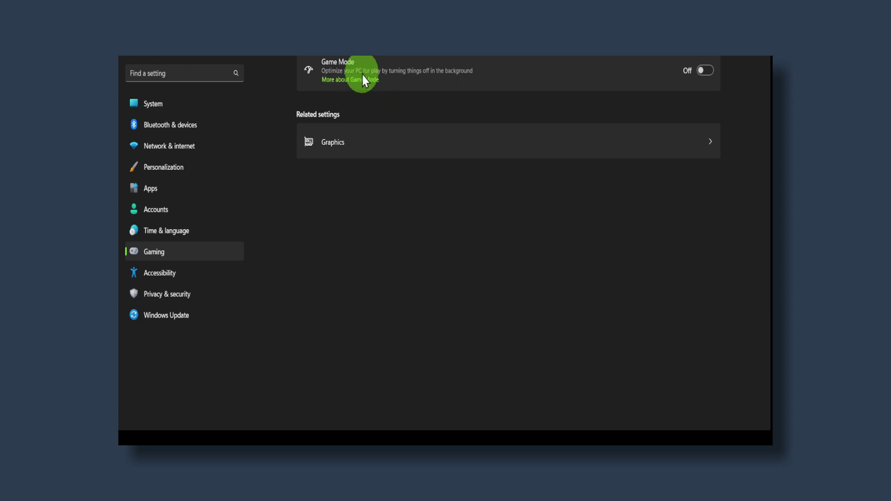
Step: Turn on Game Mode in the Windows gaming settings and return to the desktop
click(703, 70)
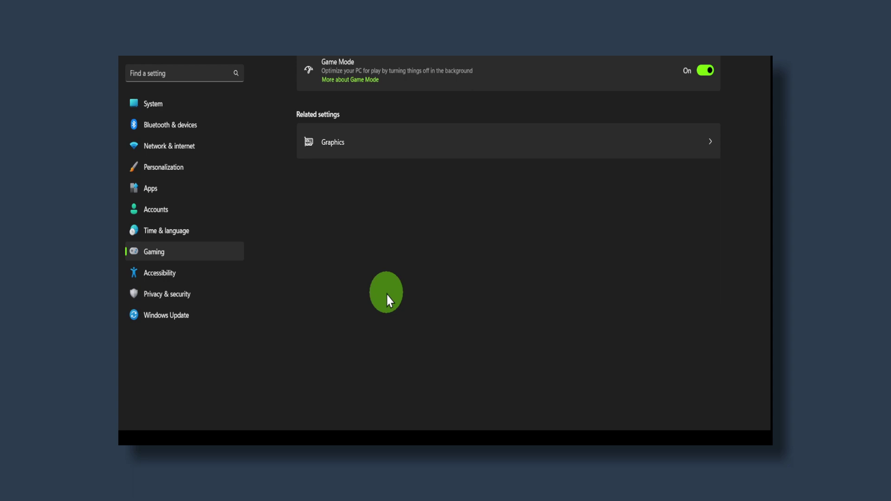
key(super+s)
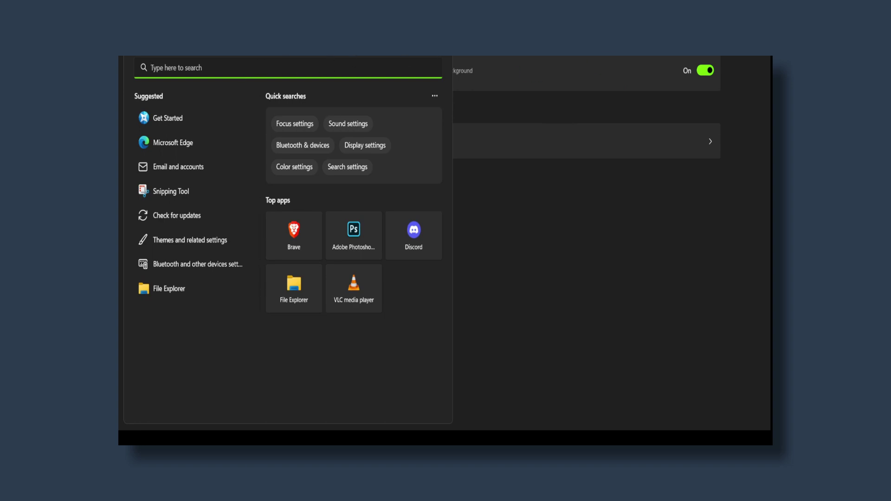
key(Escape)
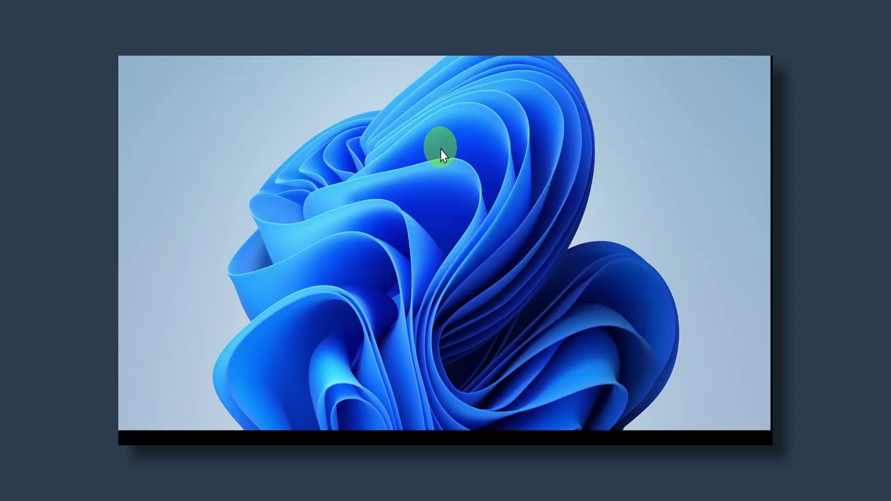
Step: Search Windows for Device Manager, open it and move its window toward the middle of the desktop
key(super+s)
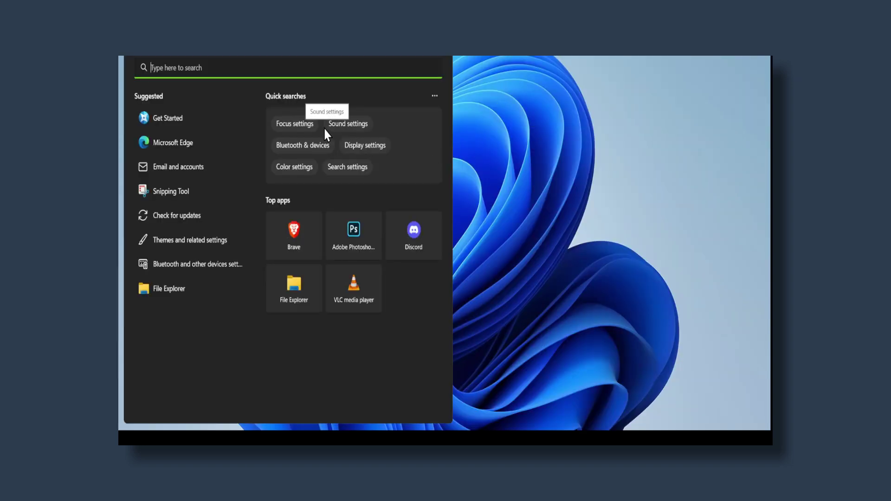
text(d)
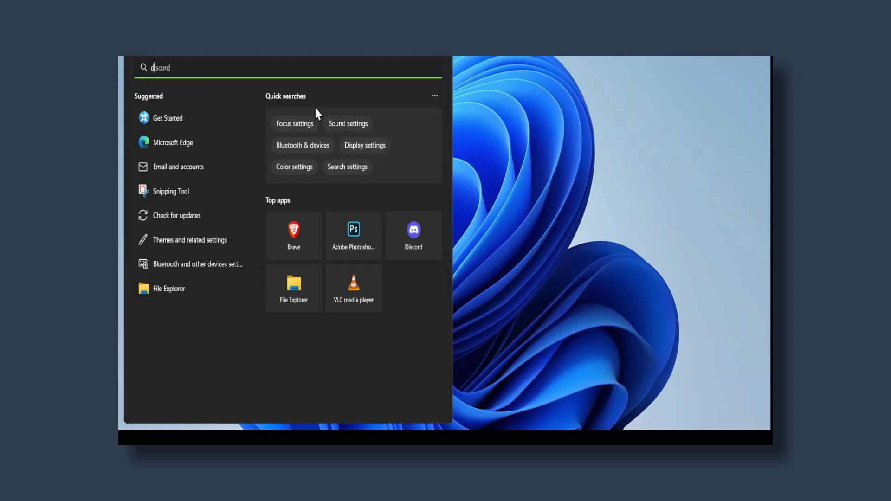
text(evice manager)
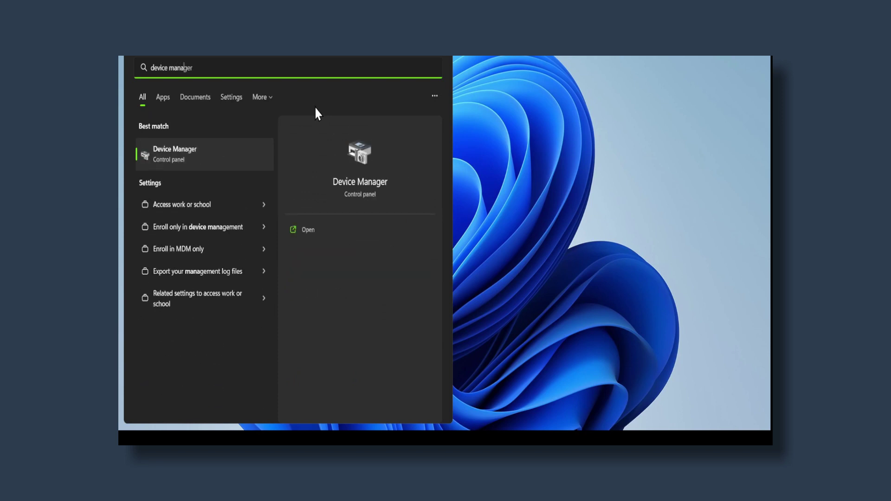
click(201, 156)
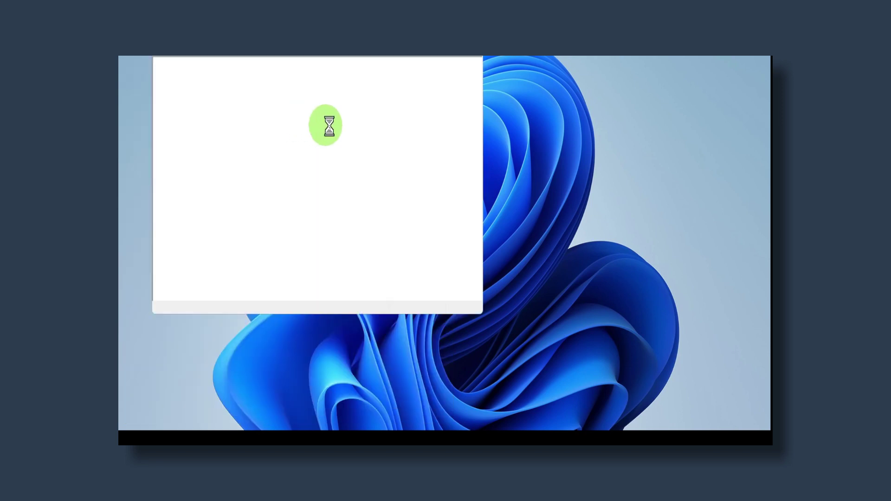
drag(364, 56, 434, 74)
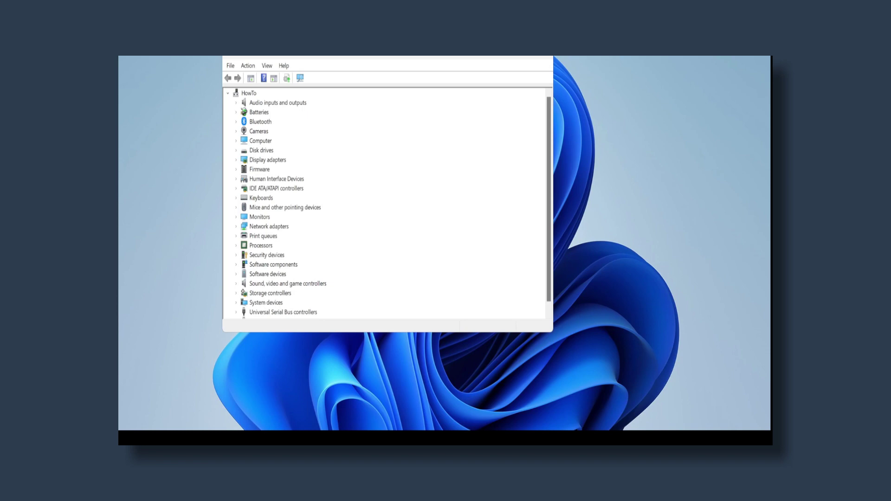
Step: Expand the Display adapters category and scan it for hardware changes
click(248, 160)
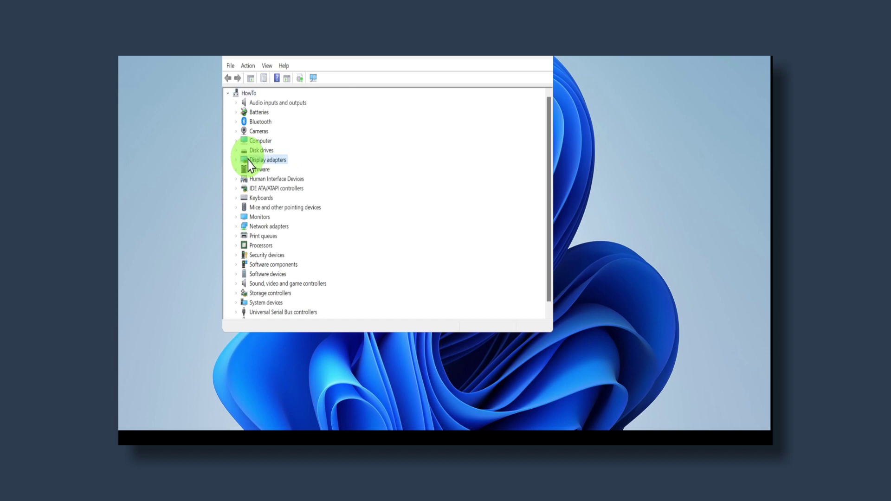
click(238, 161)
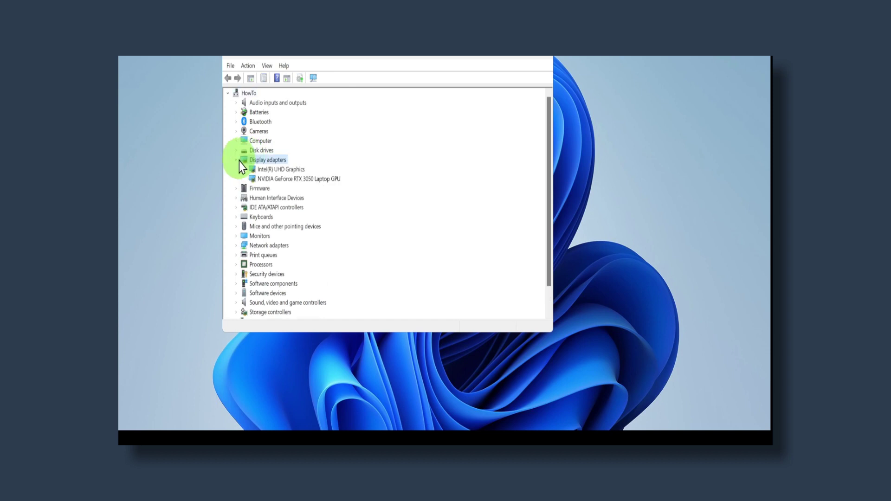
right_click(279, 165)
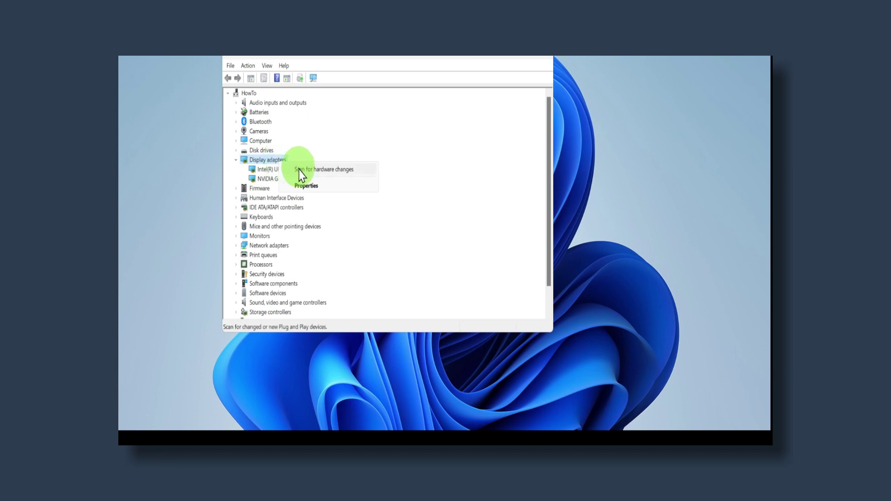
click(299, 169)
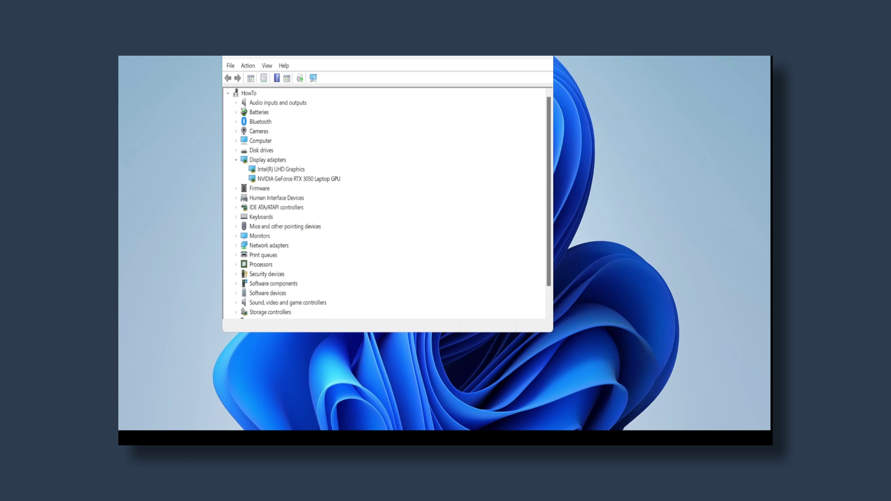
Step: Run an automatic driver search for the NVIDIA GeForce RTX 3050 Laptop GPU and close the update wizard
click(307, 180)
right_click(310, 182)
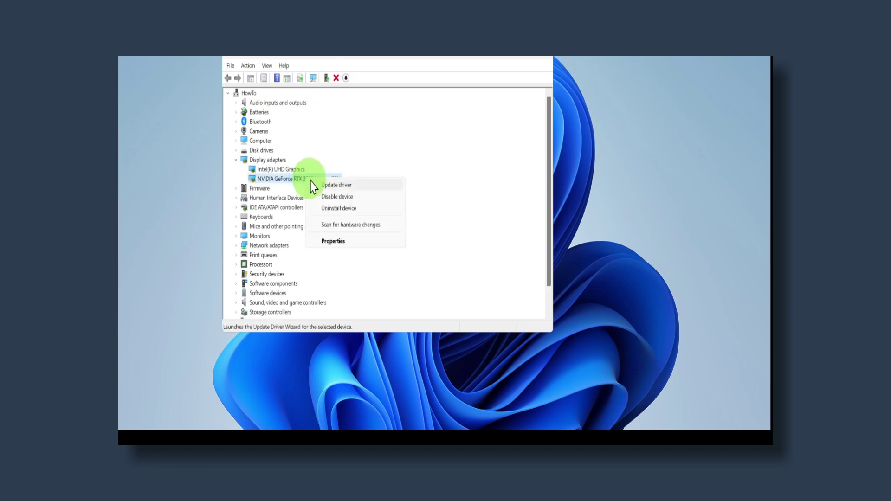
click(335, 185)
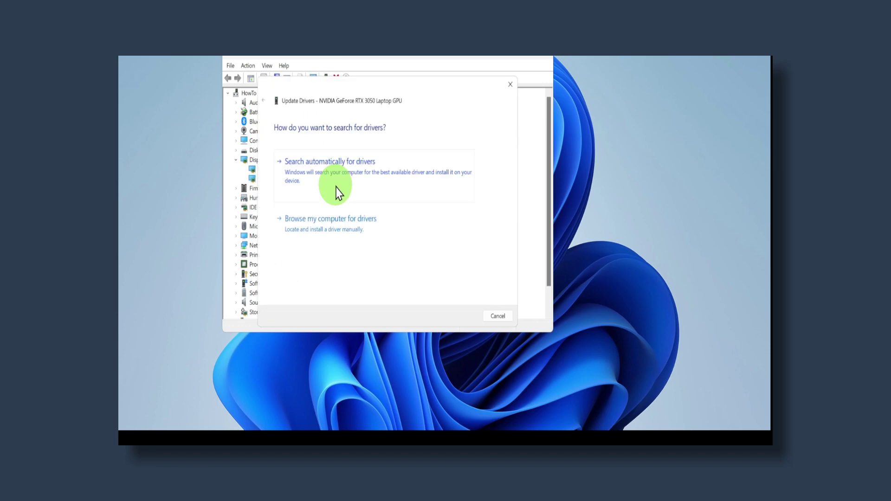
click(337, 191)
click(499, 315)
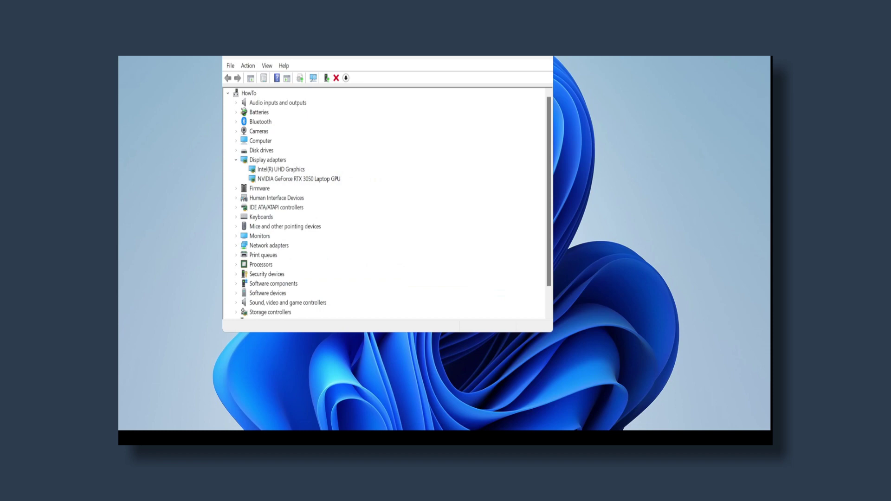
Step: View the option to browse the computer for NVIDIA GeForce RTX 3050 Laptop GPU drivers and cancel the update wizard
right_click(281, 180)
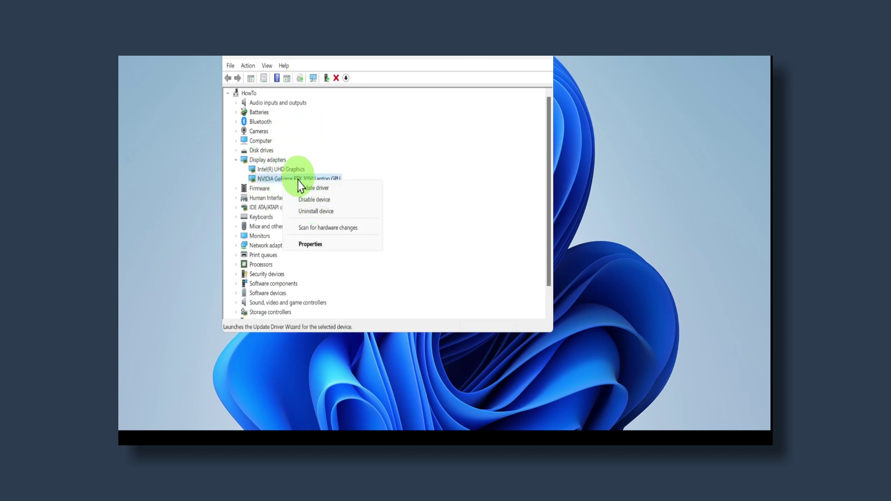
click(306, 189)
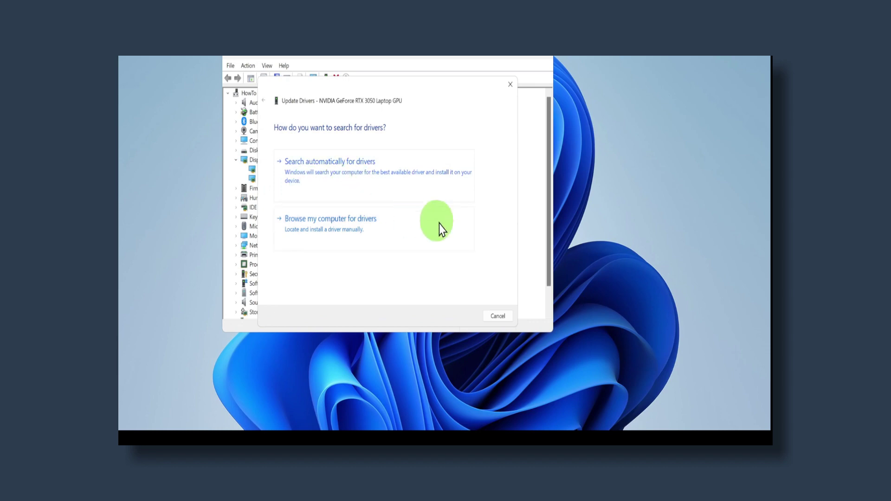
click(401, 232)
click(498, 315)
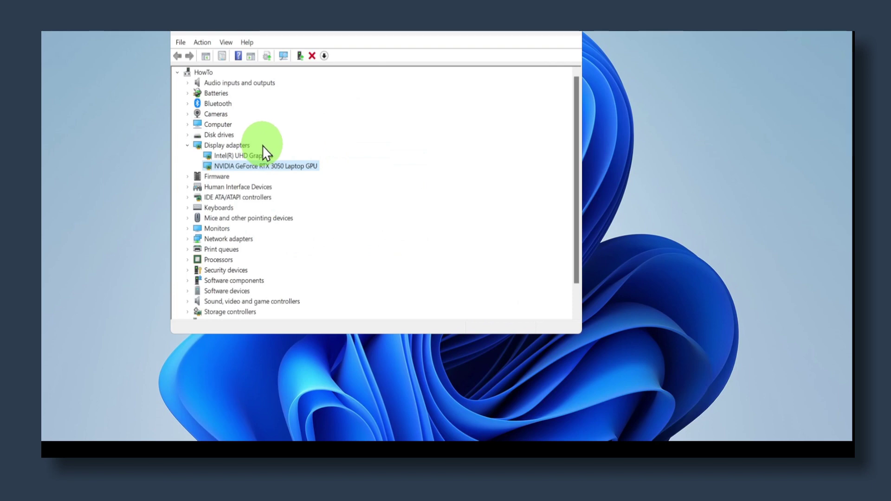
Step: Expand Sound, video and game controllers, run an automatic driver search for Intel(R) Display Audio and close the wizard
scroll(232, 245, down, 1)
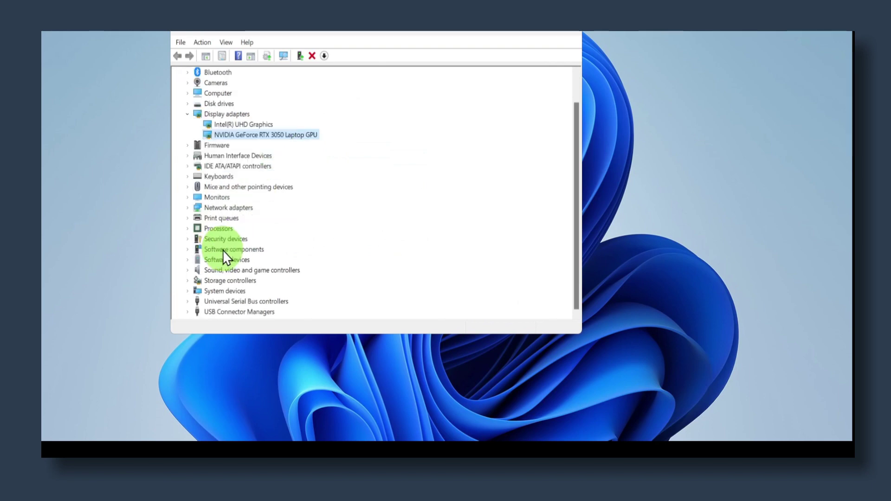
double_click(194, 271)
scroll(274, 263, down, 1)
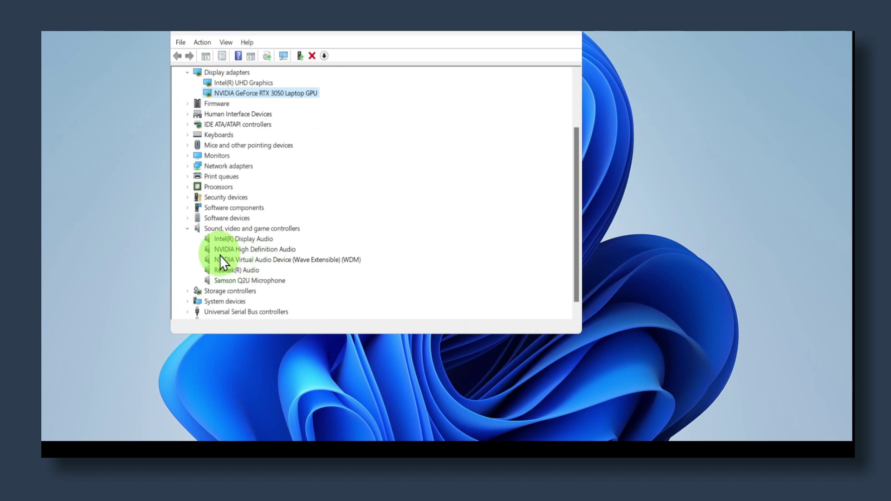
click(253, 240)
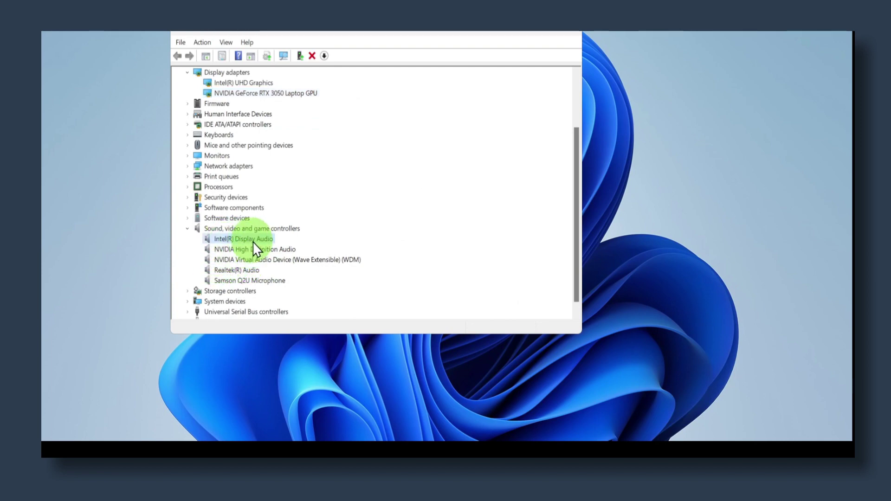
right_click(254, 240)
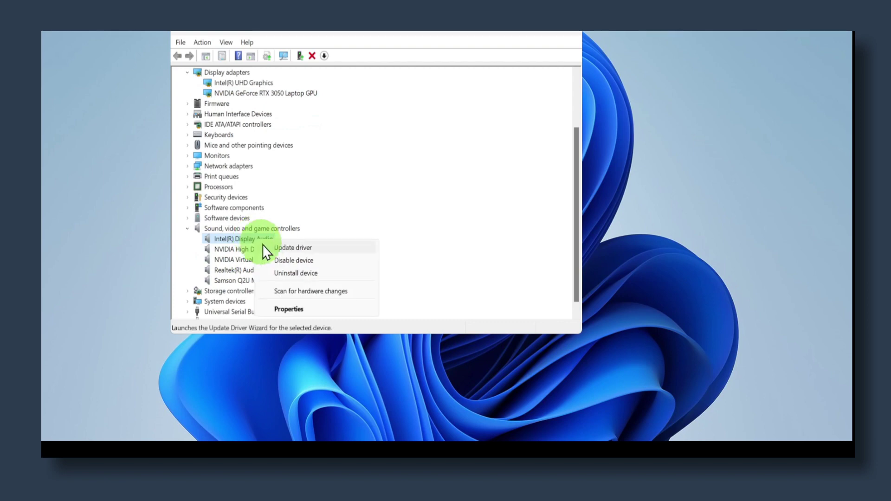
click(278, 246)
click(341, 177)
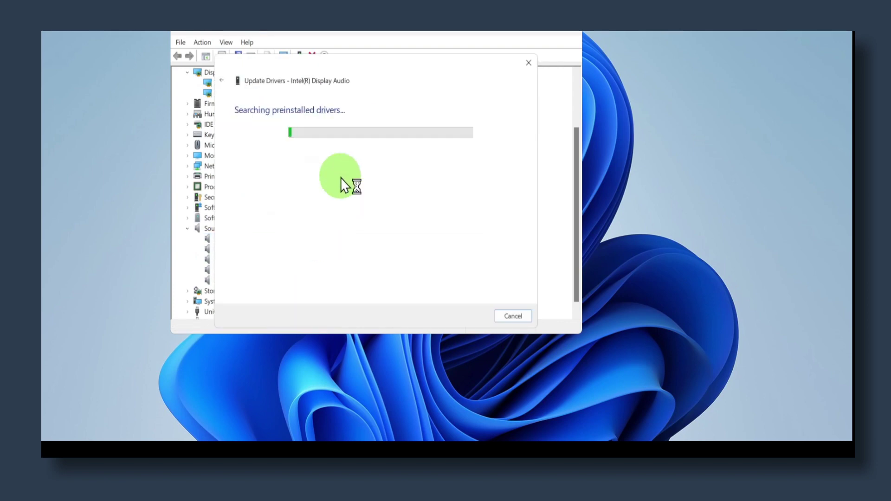
click(509, 313)
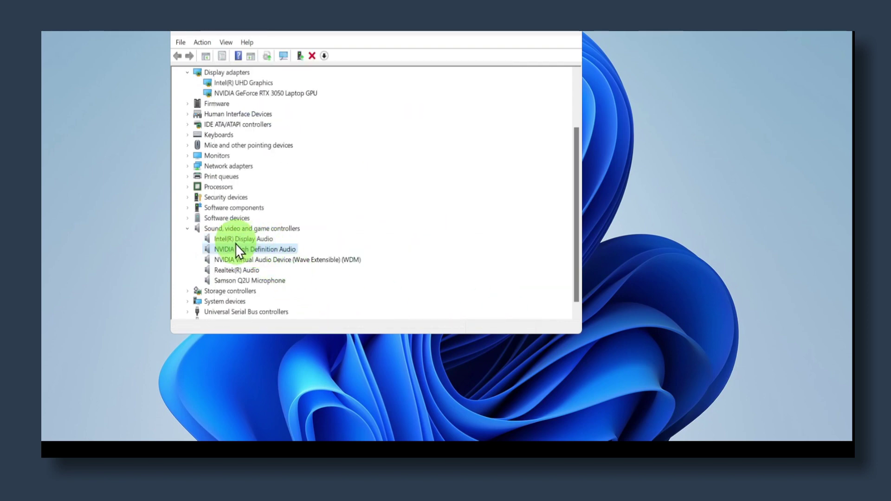
Step: Repeat the automatic driver search for Intel(R) Display Audio and close the update wizard
right_click(260, 242)
click(281, 249)
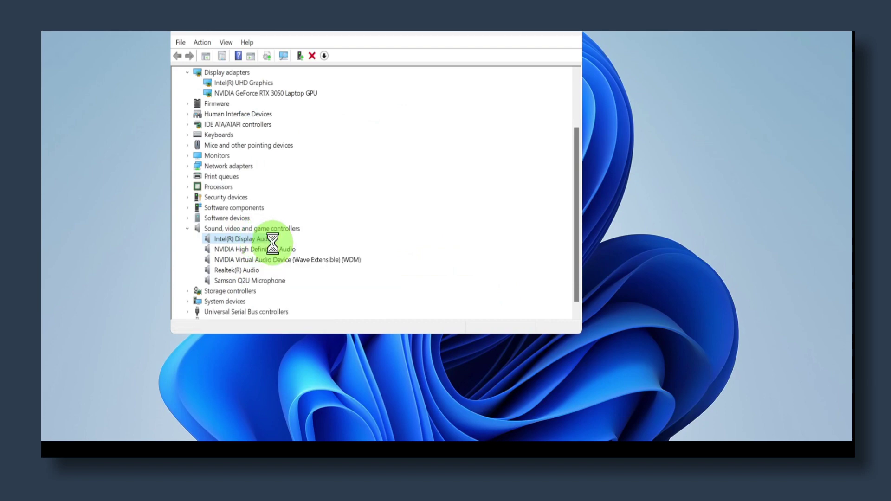
click(351, 170)
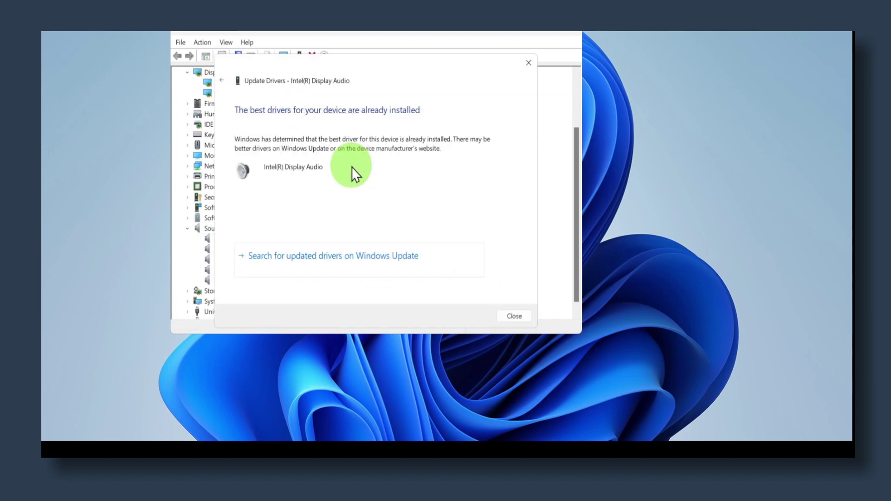
click(504, 315)
Step: Run an automatic driver search for NVIDIA High Definition Audio and close the update wizard
right_click(274, 250)
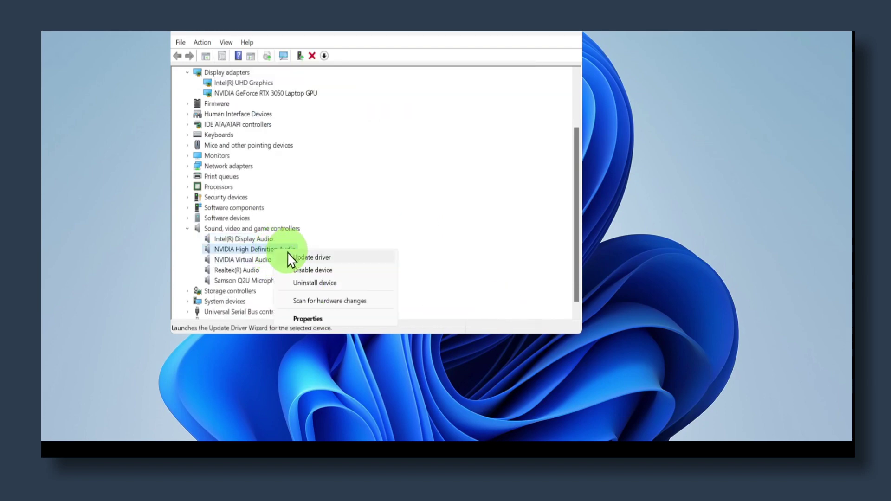
click(302, 259)
click(332, 159)
click(511, 315)
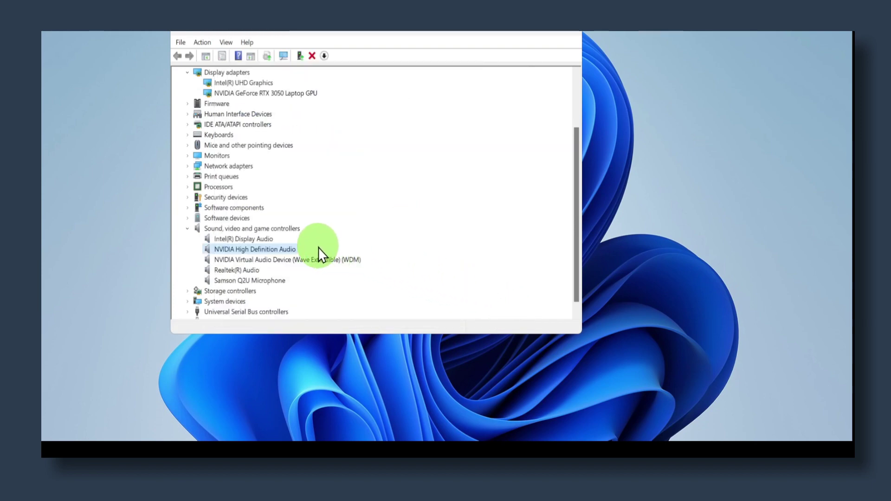
scroll(284, 247, down, 1)
scroll(284, 242, up, 2)
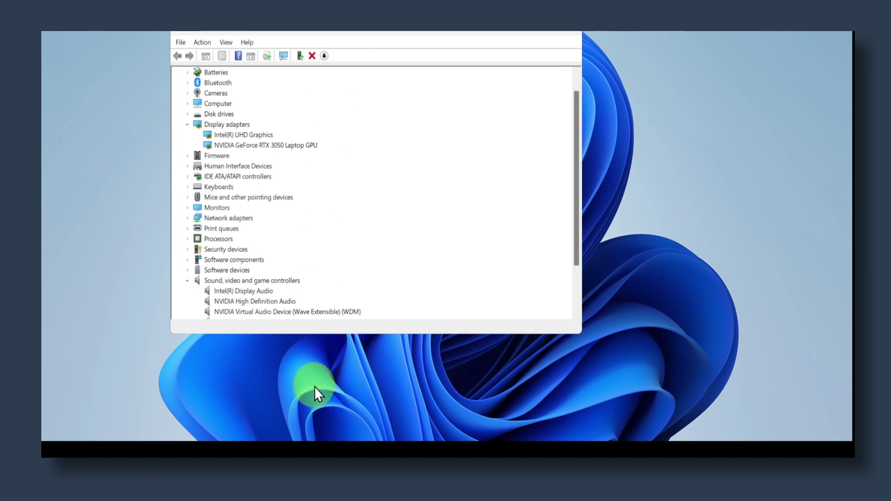
Step: Search Windows for "edit power plan" and open the power plan editing page
key(super+s)
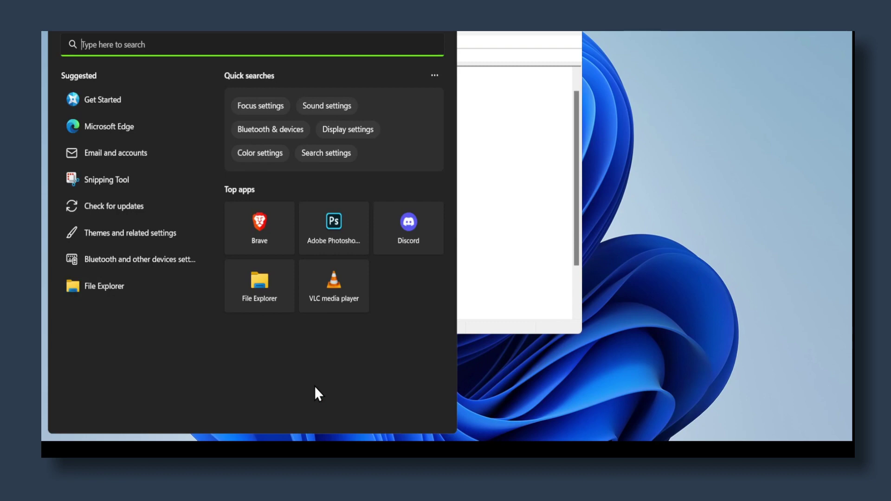
text(edi)
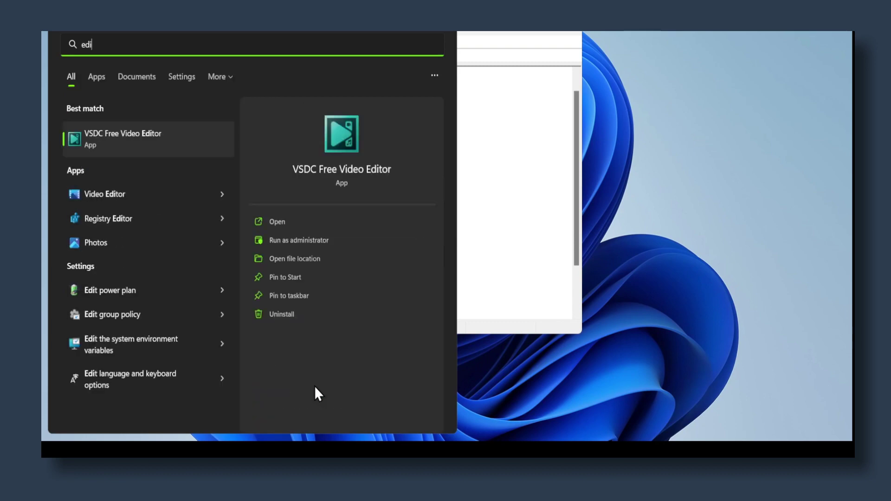
text(t powerp)
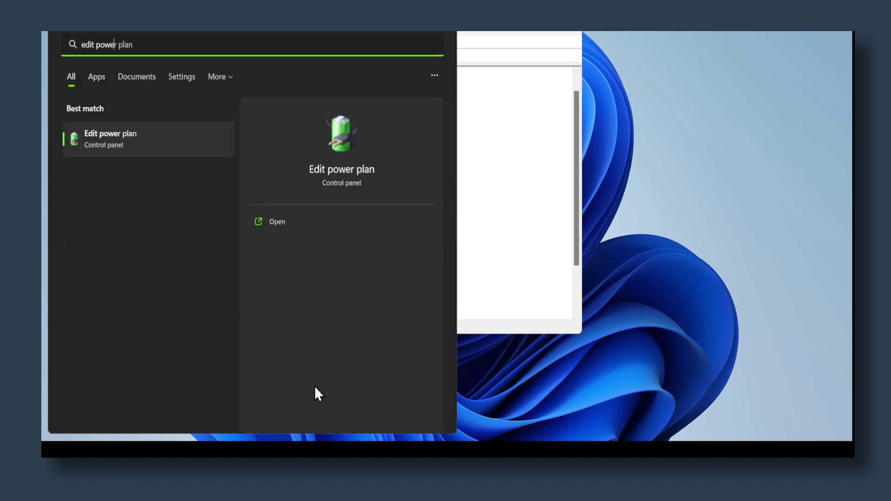
text(lan)
key(Return)
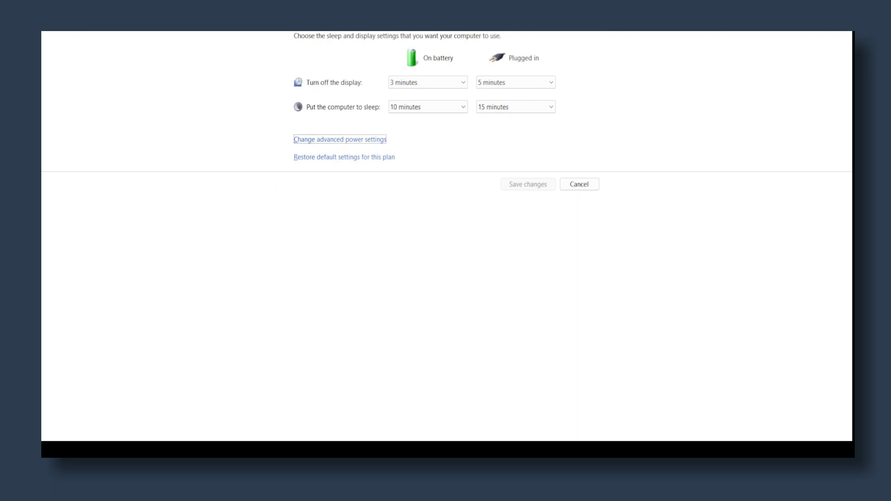
Step: Look over the selected Balanced power plan and its plan settings, and return to the Power Options overview
key(alt+Left)
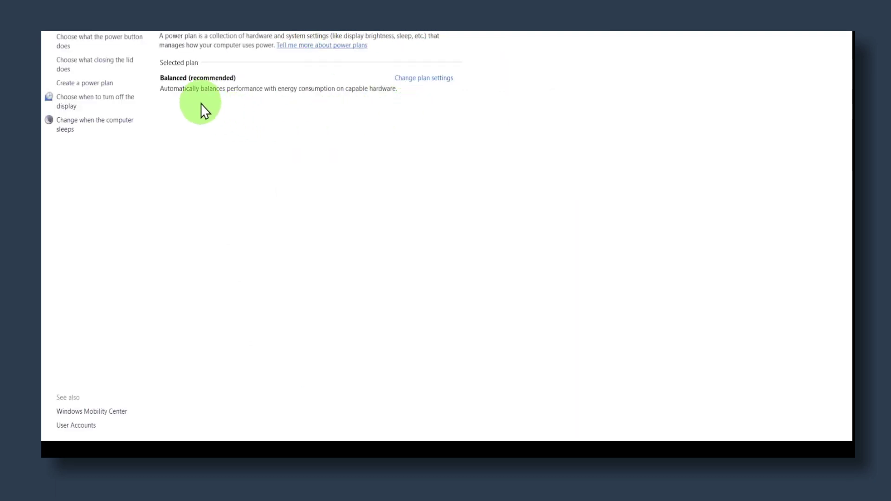
click(418, 79)
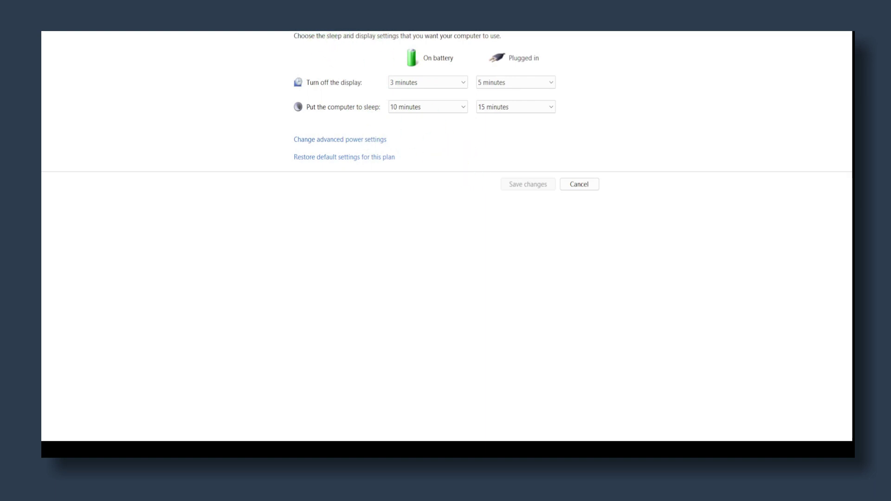
key(alt+Left)
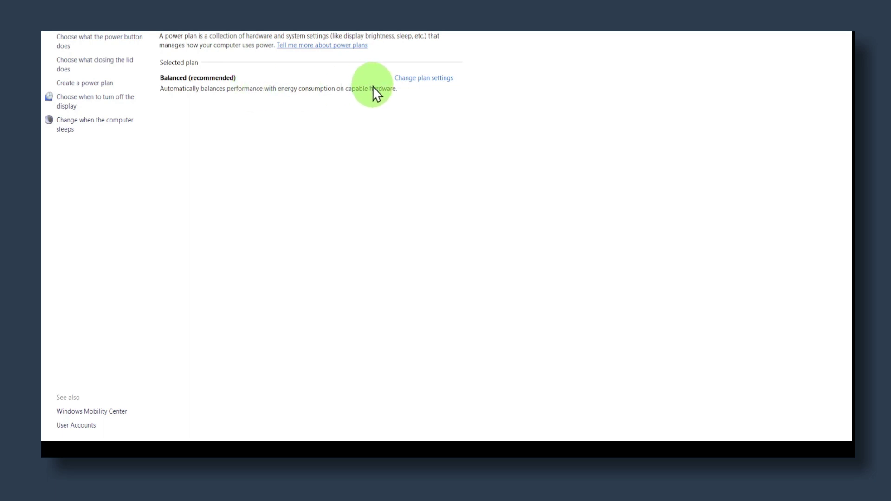
click(251, 36)
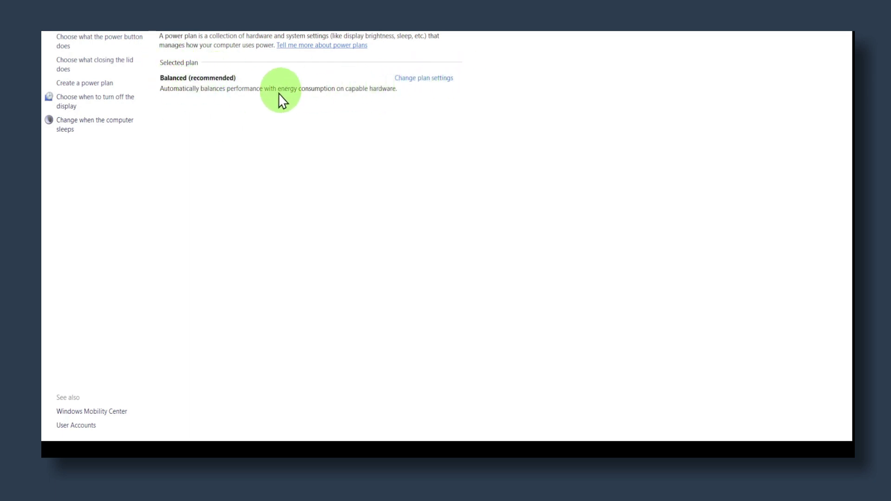
Step: Open the Balanced plan's advanced power settings and expand the minimum and maximum processor states under Processor power management
click(409, 79)
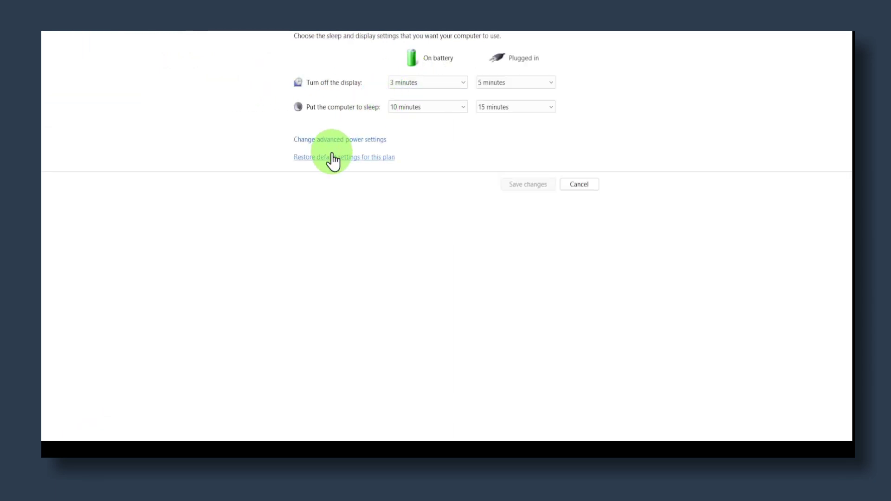
click(336, 138)
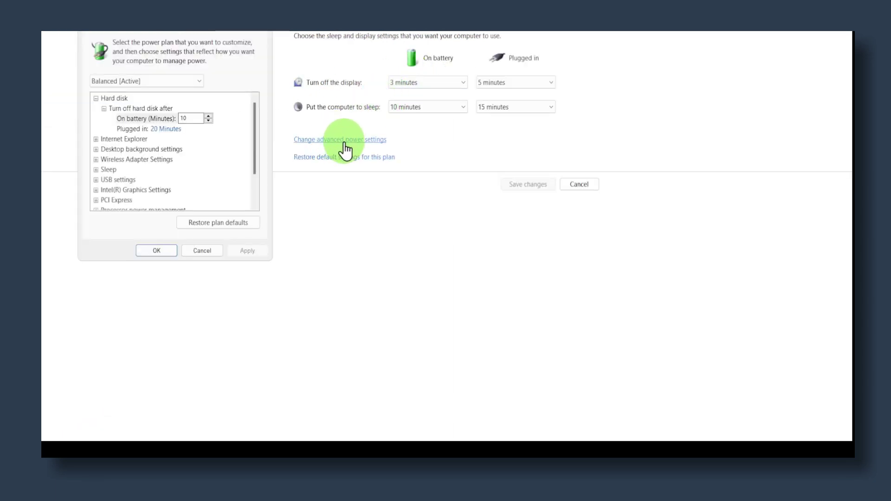
scroll(158, 190, down, 2)
click(103, 170)
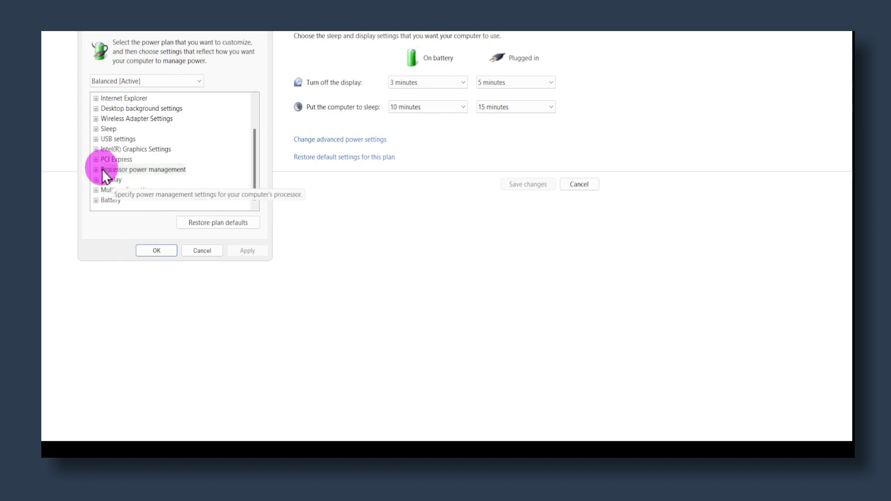
click(99, 171)
scroll(121, 179, down, 1)
click(104, 169)
scroll(126, 181, down, 1)
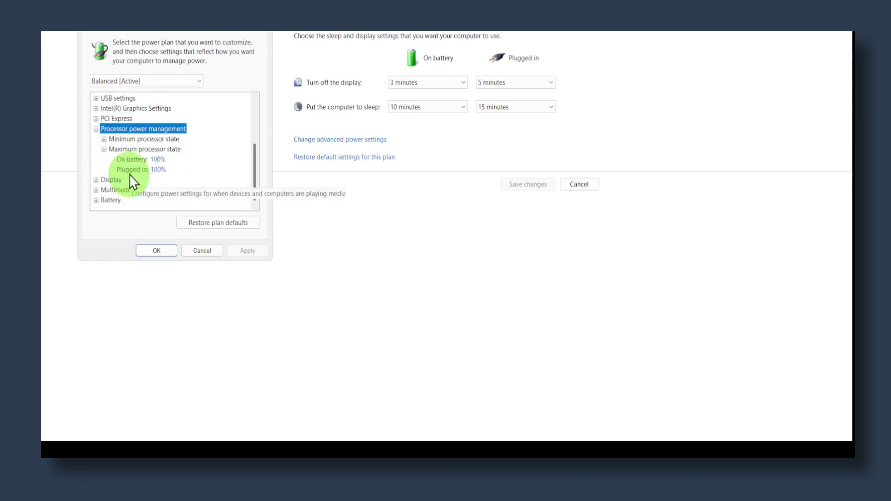
click(104, 139)
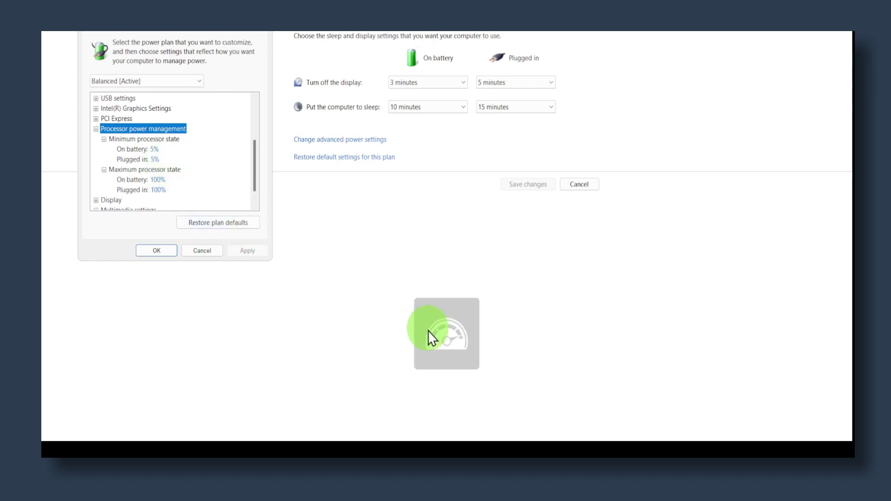
Step: Set the plugged-in power mode to Better battery and close the battery controls
click(711, 440)
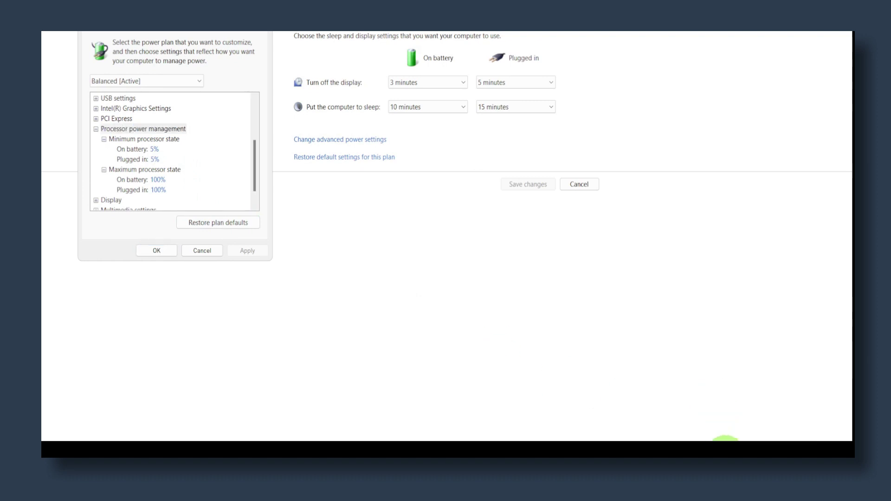
click(720, 440)
drag(734, 375, 607, 368)
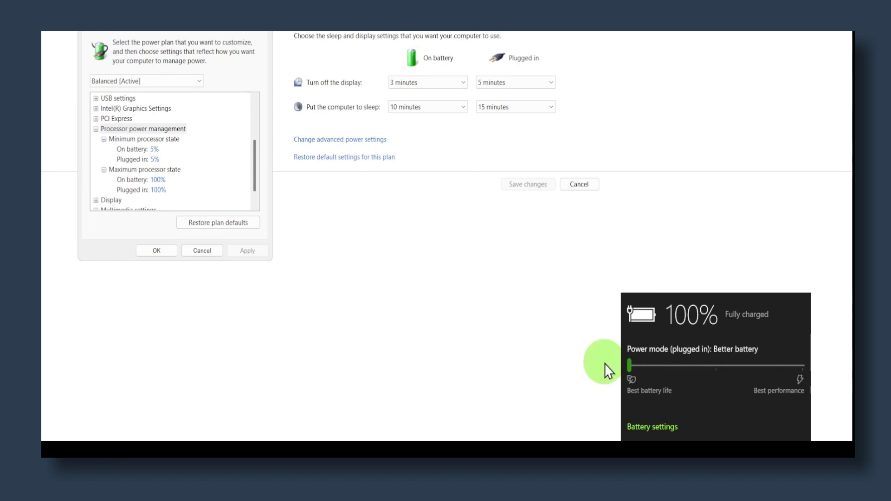
click(423, 299)
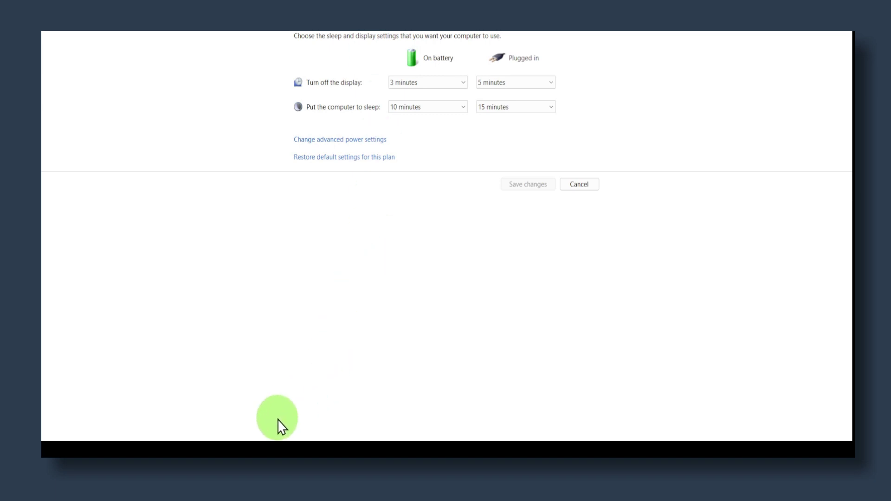
Step: Search Windows for "xbox" and open the Enable Xbox Game Bar system settings
key(super)
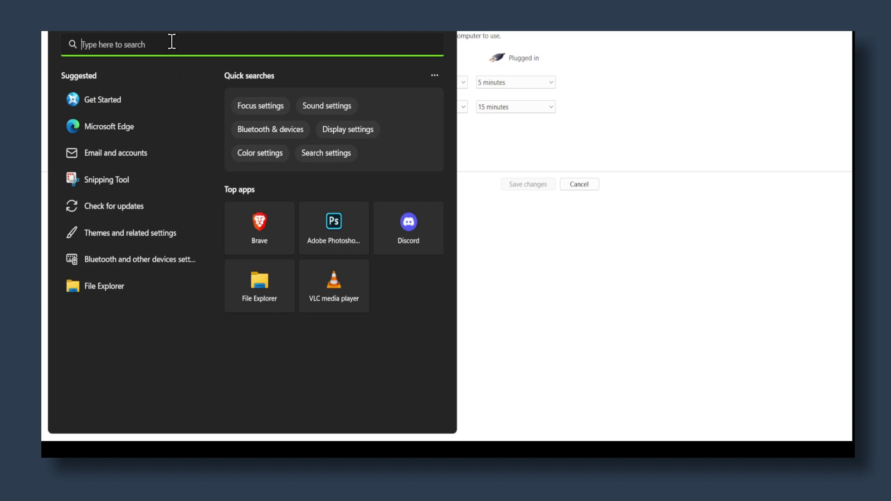
text(e)
key(BackSpace)
text(xbox)
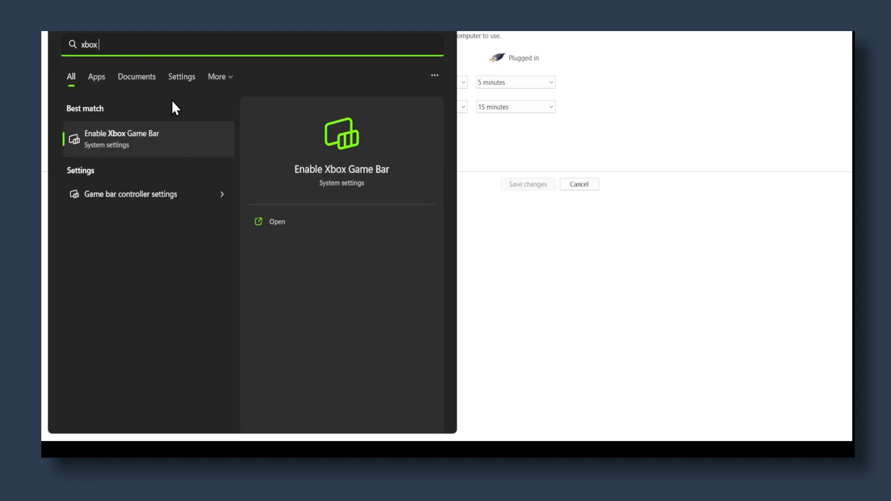
click(154, 132)
click(306, 163)
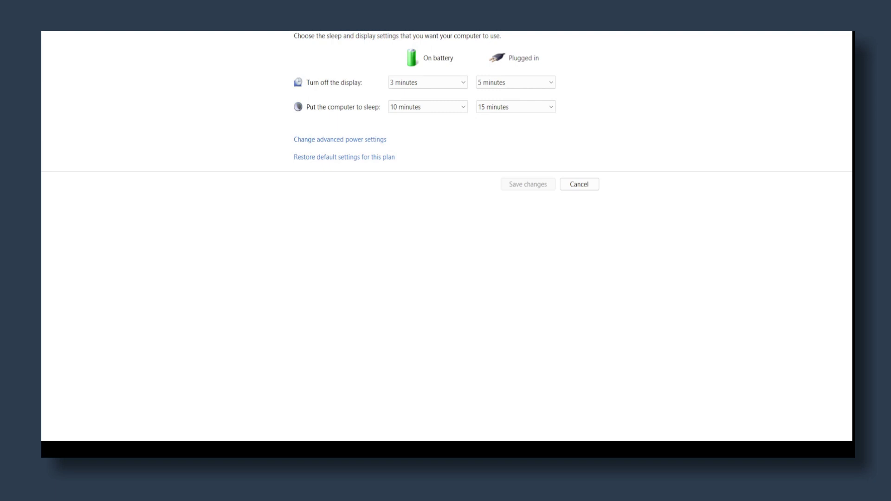
Step: Restore the power plan window to a smaller size and move the Device Manager window toward the middle of the desktop
click(453, 44)
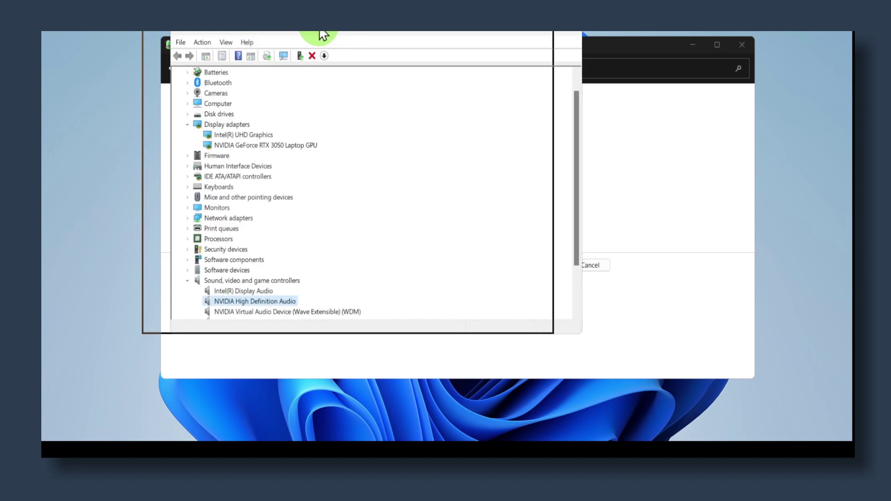
drag(319, 30, 390, 56)
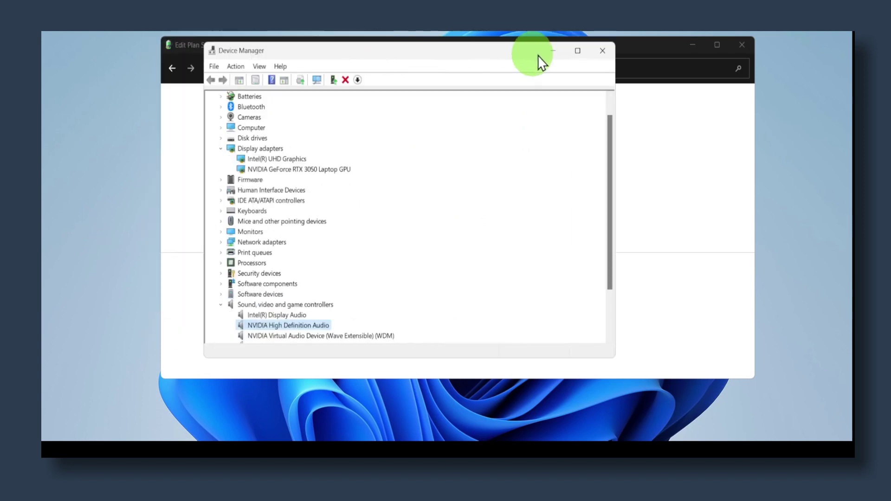
Step: Close Device Manager and open Task Manager
click(602, 51)
mouse_move(573, 55)
mouse_down()
mouse_move(553, 46)
mouse_move(559, 55)
mouse_up()
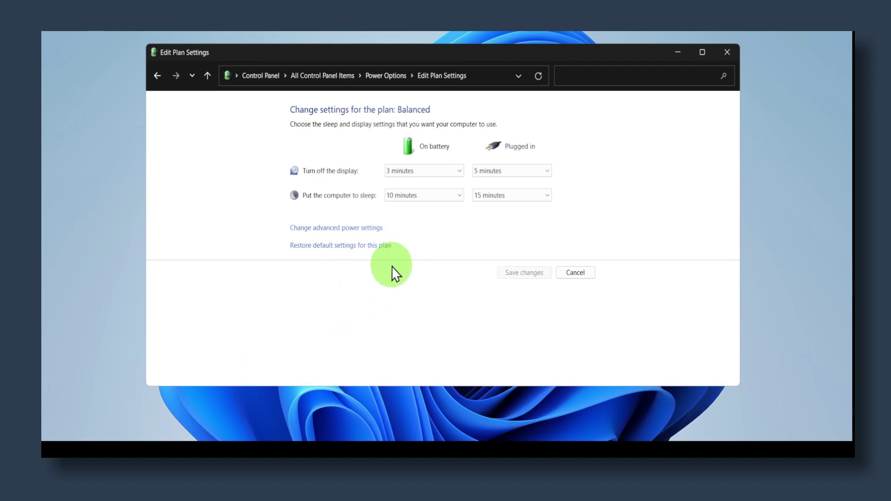
right_click(230, 439)
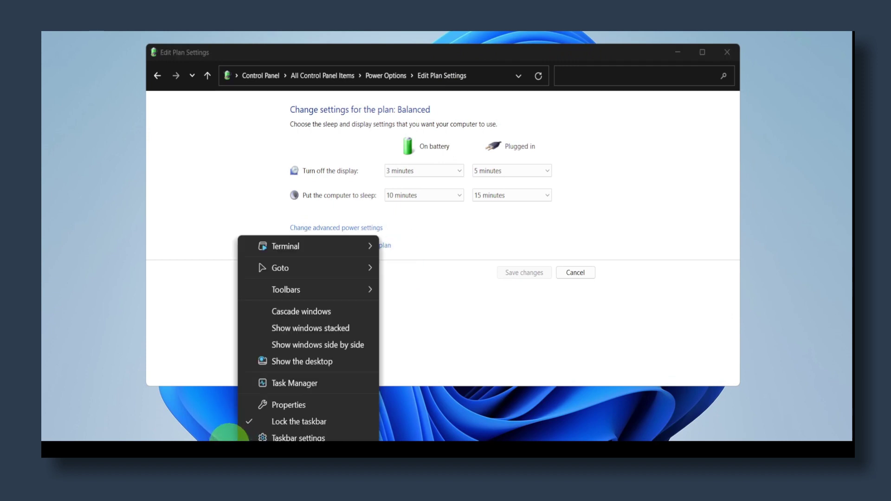
click(291, 388)
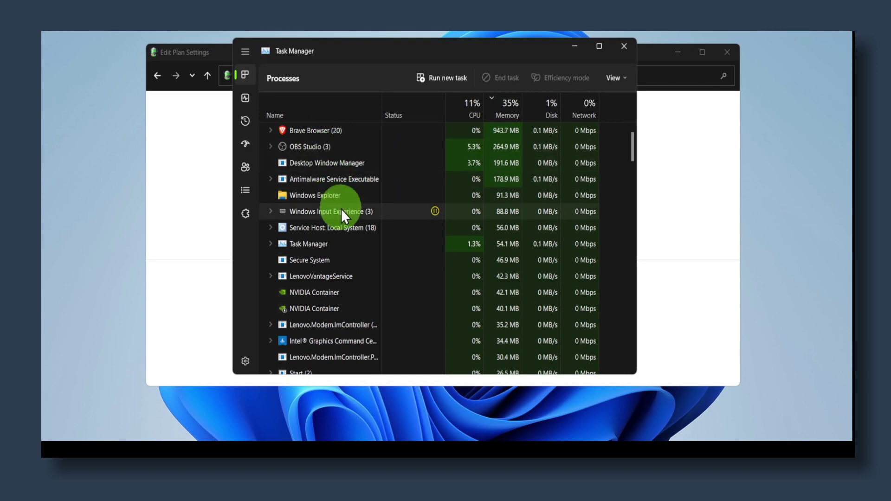
Step: Examine the running processes and bring up the available task actions for Brave Browser
scroll(341, 209, down, 2)
scroll(341, 207, up, 3)
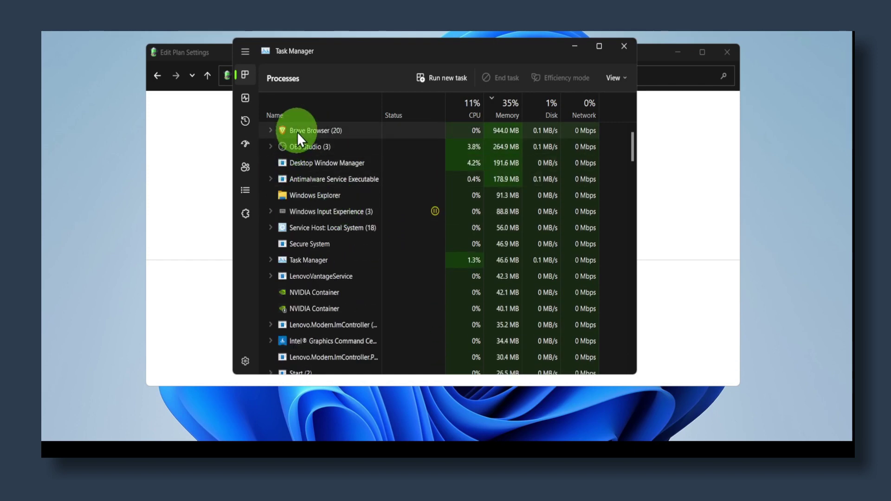
right_click(297, 132)
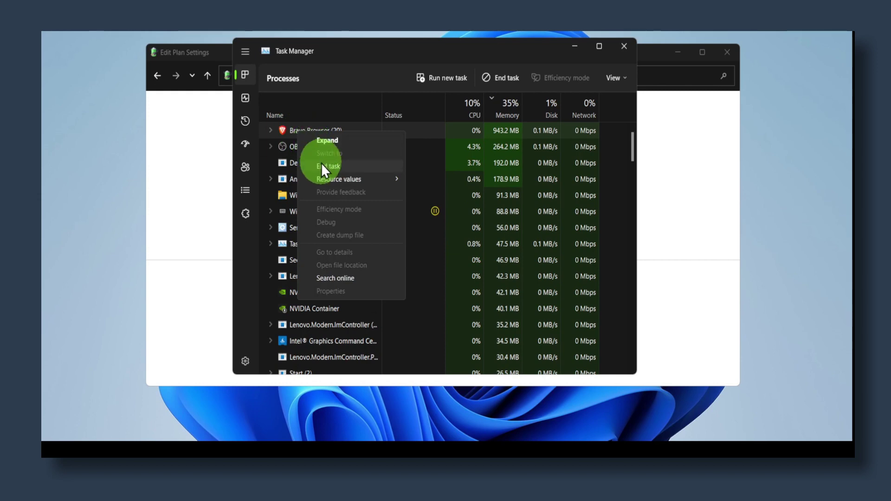
Step: Look through Task Manager's Performance, Users and Details pages and return to the Startup apps list
click(246, 98)
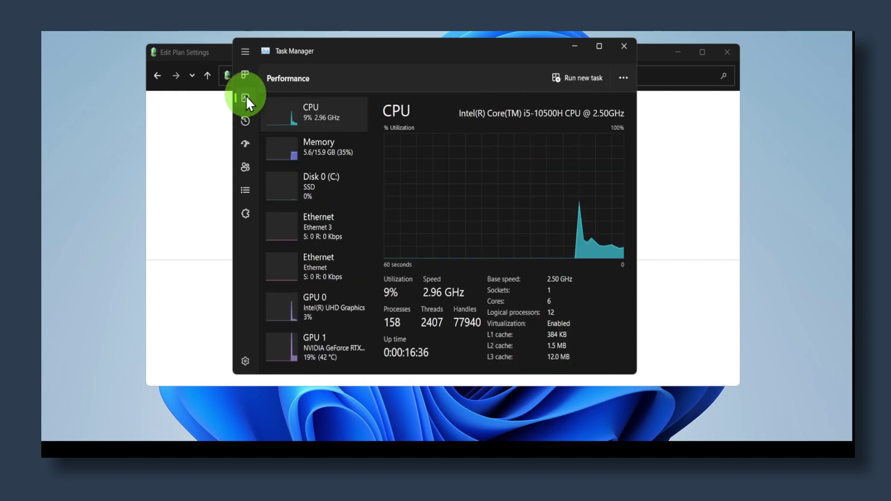
click(246, 168)
click(247, 144)
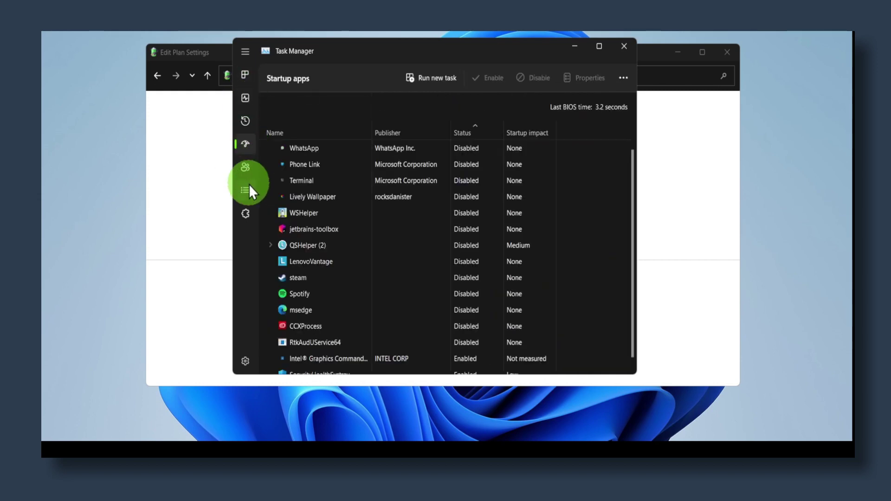
click(249, 188)
click(245, 168)
click(246, 146)
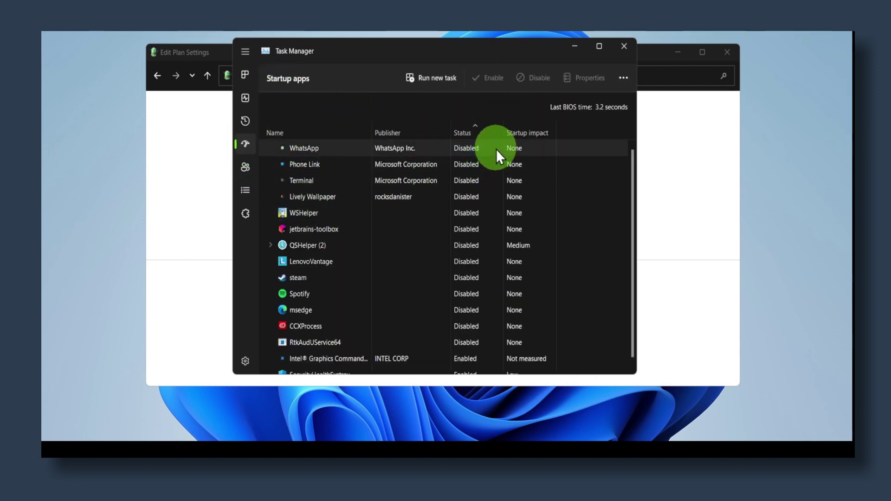
Step: Sort the startup apps by status so the enabled entries are listed first
scroll(488, 162, down, 1)
click(481, 127)
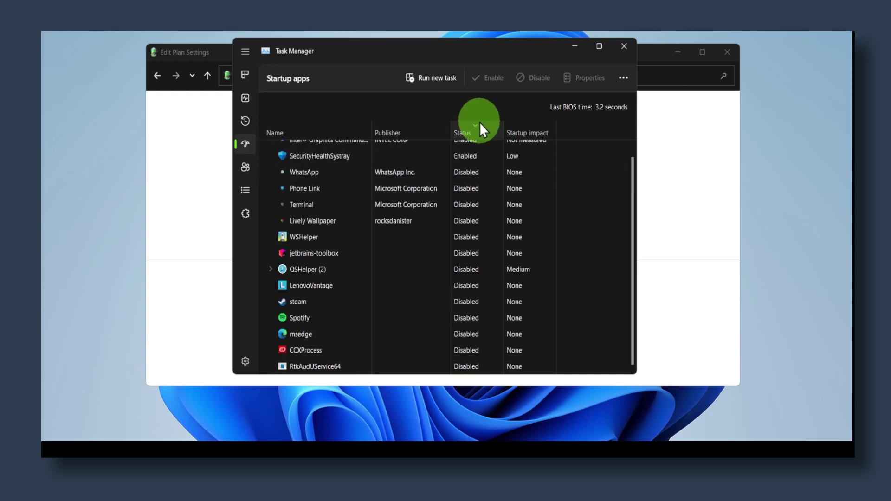
scroll(464, 163, up, 1)
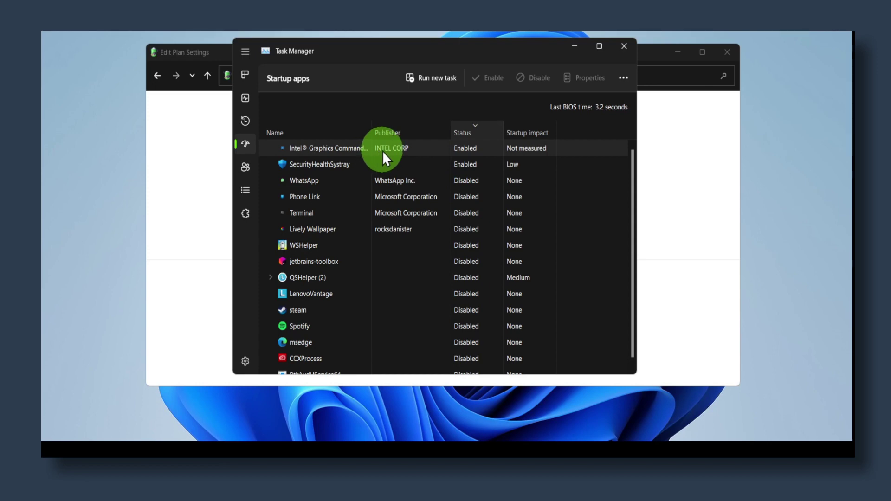
Step: Check the enabled startup apps and the enable or disable options for steam and SecurityHealthSystray
click(322, 147)
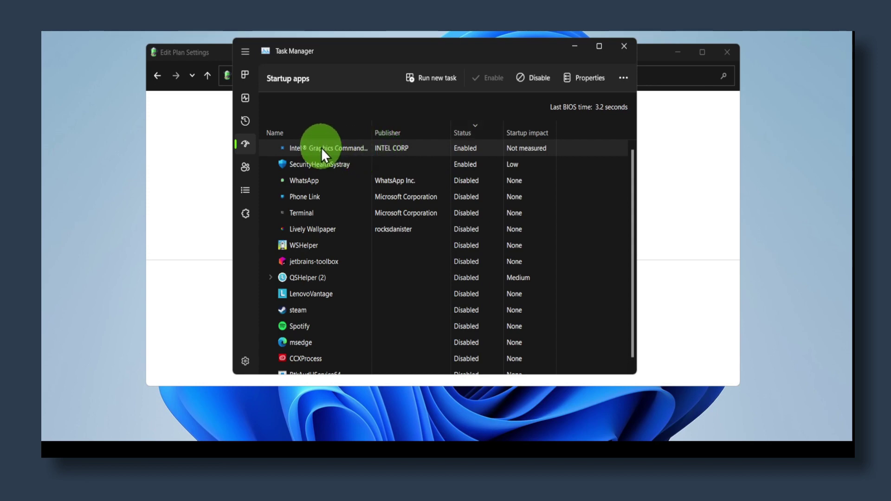
click(347, 166)
scroll(374, 189, down, 1)
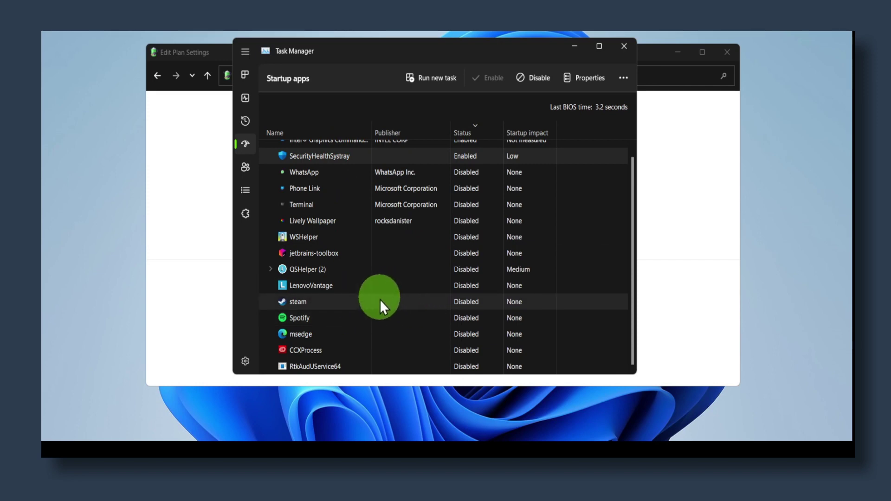
right_click(434, 305)
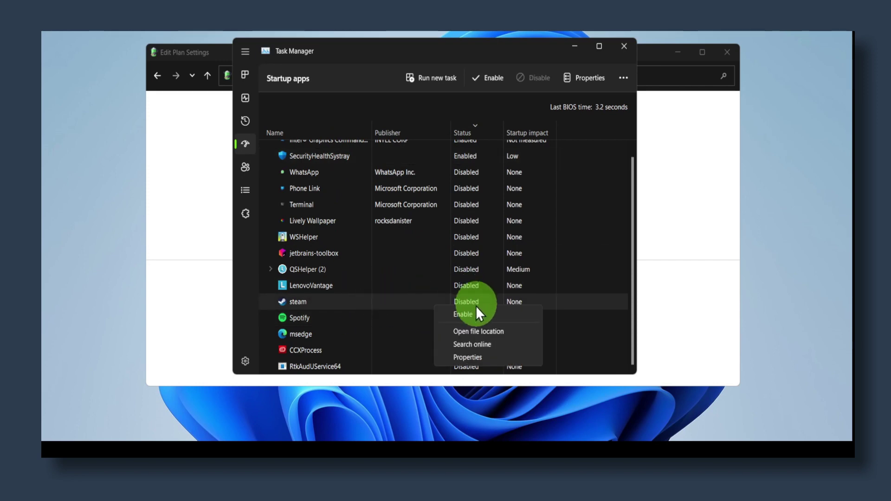
click(481, 286)
scroll(481, 285, up, 1)
right_click(462, 161)
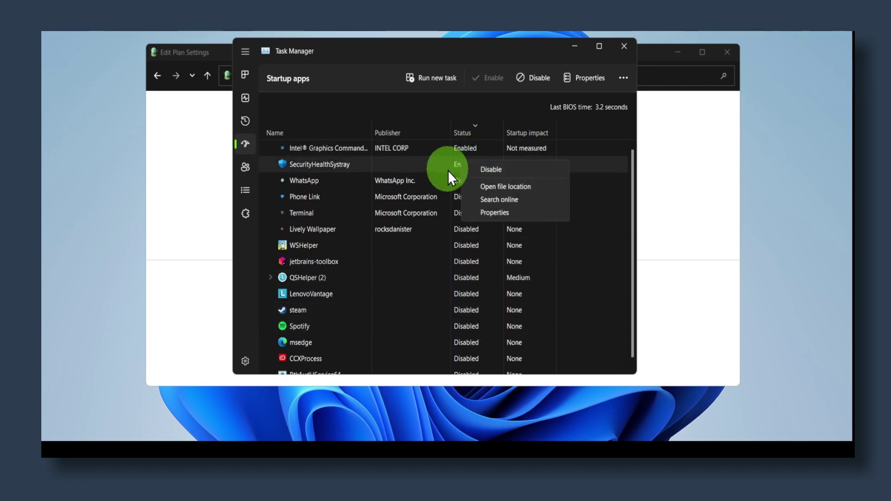
click(426, 161)
Step: View the CPU performance graph and close Task Manager
click(244, 116)
click(246, 103)
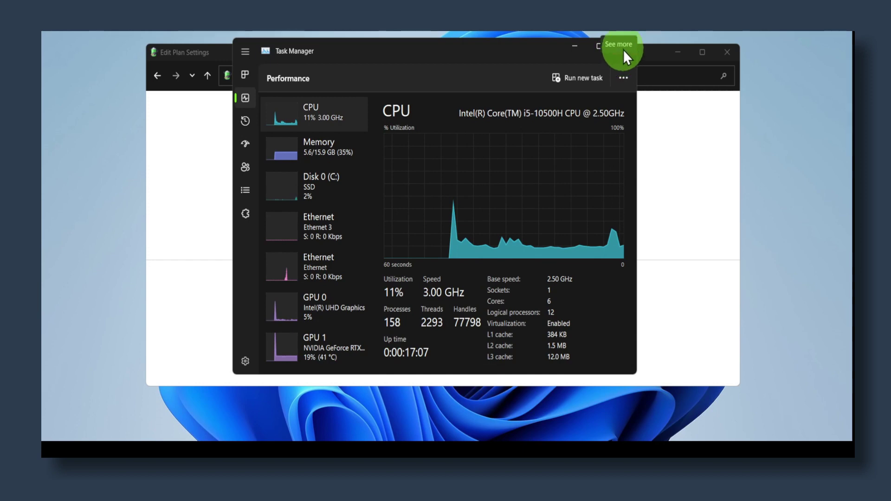
click(598, 58)
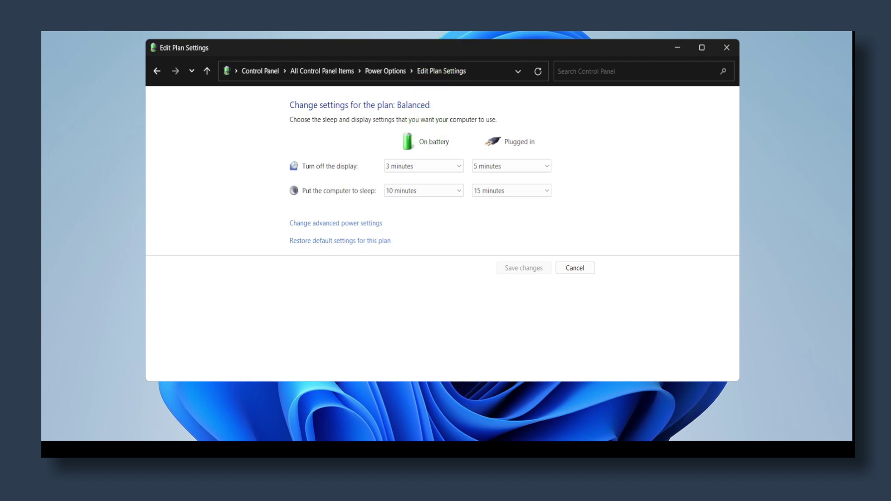
Step: Reposition the power plan window slightly and open Windows search
drag(355, 47, 359, 54)
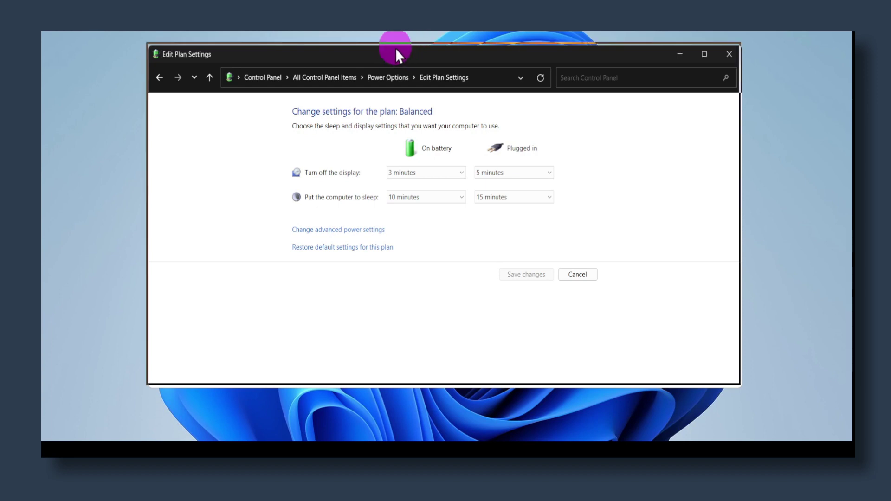
drag(395, 48, 394, 45)
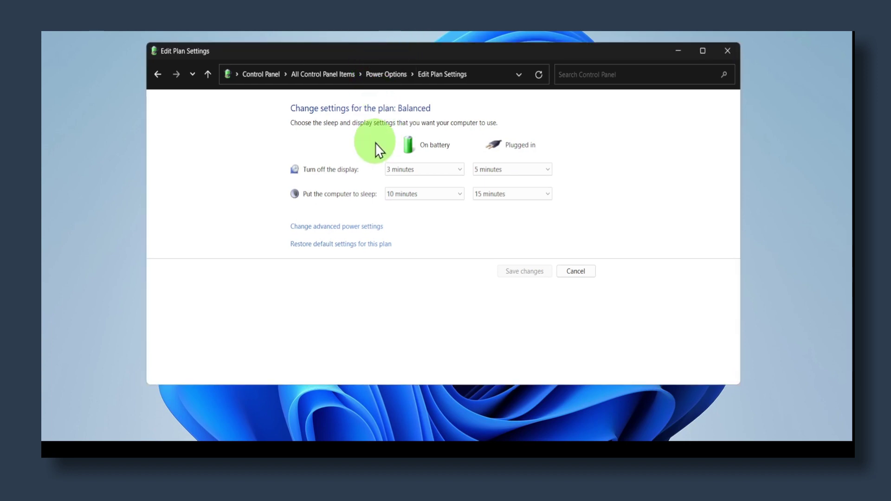
key(super+s)
text(discord)
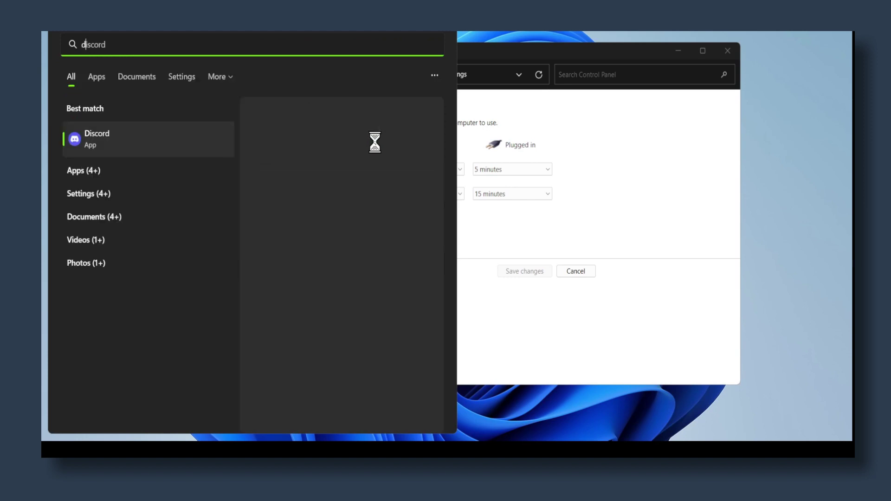
key(BackSpace)
key(BackSpace)
key(BackSpace)
key(BackSpace)
key(BackSpace)
key(BackSpace)
key(BackSpace)
text(fe)
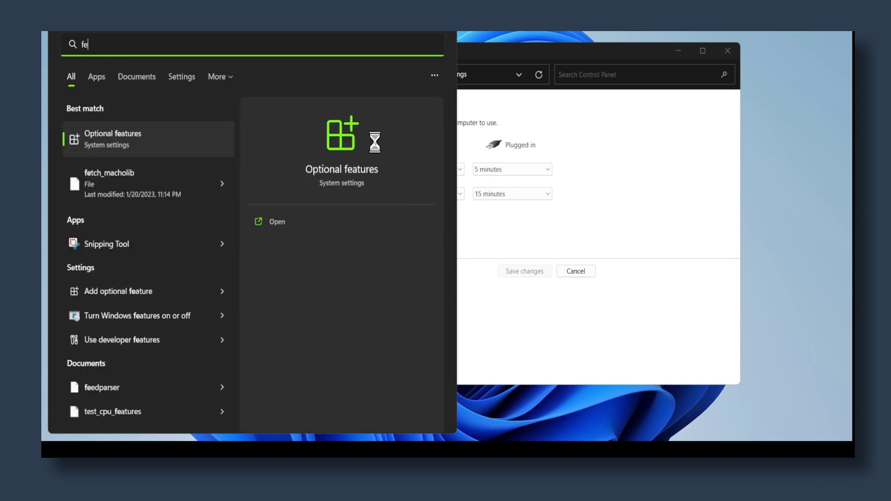
key(BackSpace)
key(BackSpace)
text(file explorer)
key(BackSpace)
key(BackSpace)
key(BackSpace)
key(BackSpace)
key(BackSpace)
key(BackSpace)
key(BackSpace)
key(BackSpace)
key(BackSpace)
key(BackSpace)
key(BackSpace)
key(BackSpace)
key(BackSpace)
Step: Search Windows for "defra" and open Defragment and Optimize Drives
text(de)
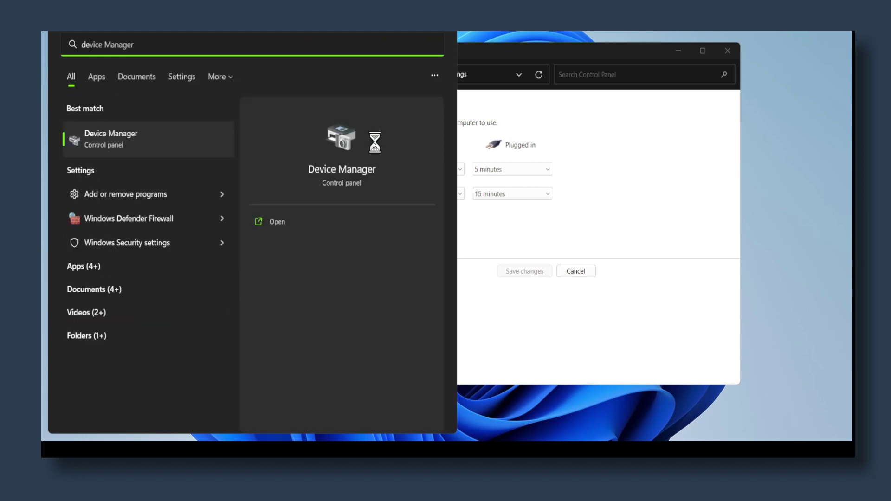
text(fra)
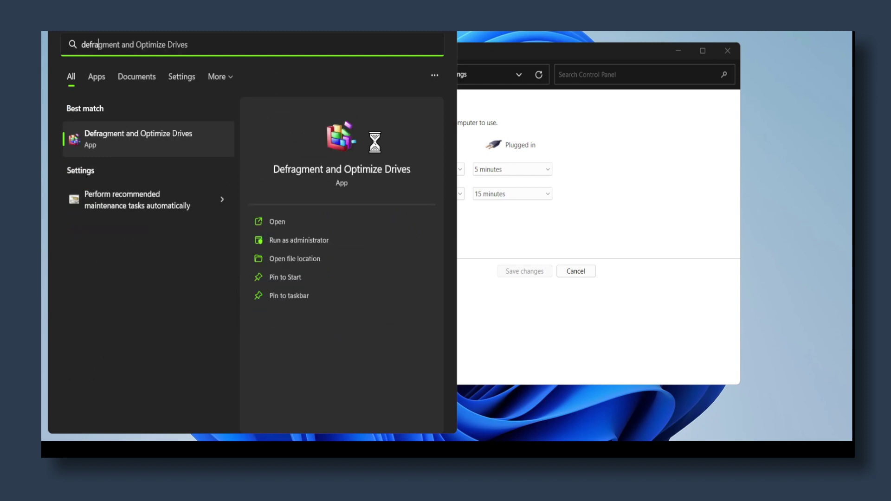
click(168, 135)
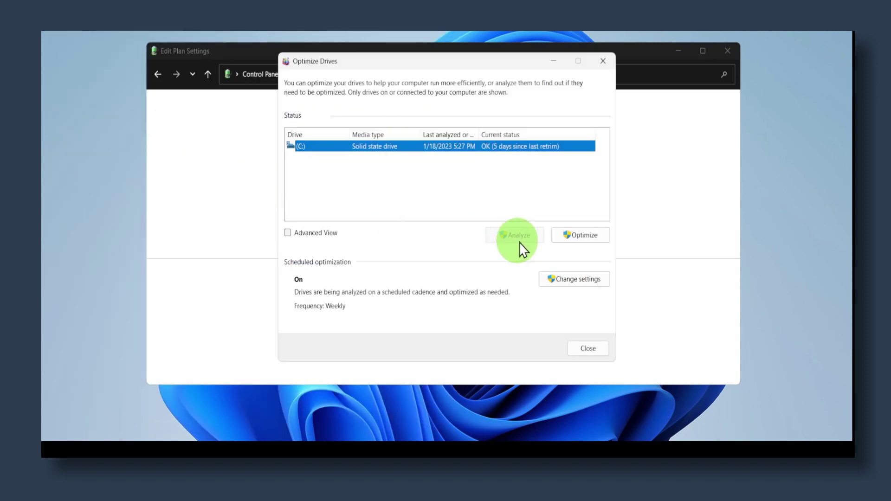
Step: Start optimizing drive C: and stop the run
click(562, 236)
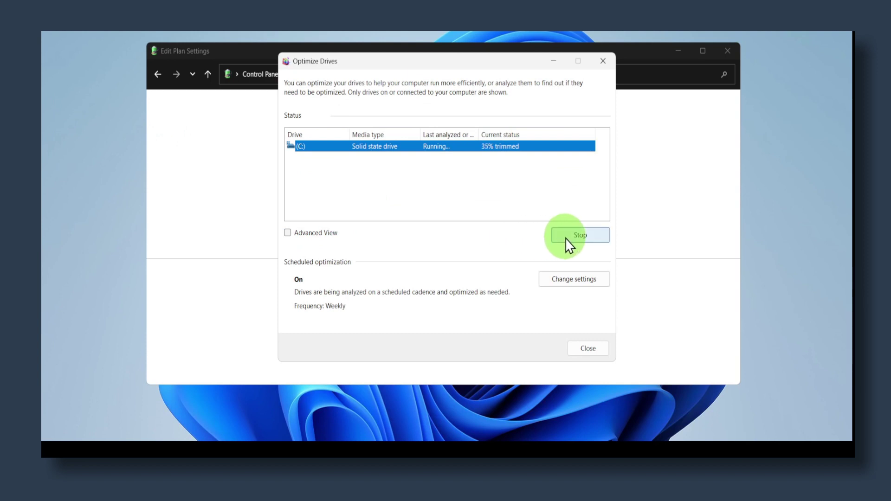
click(566, 238)
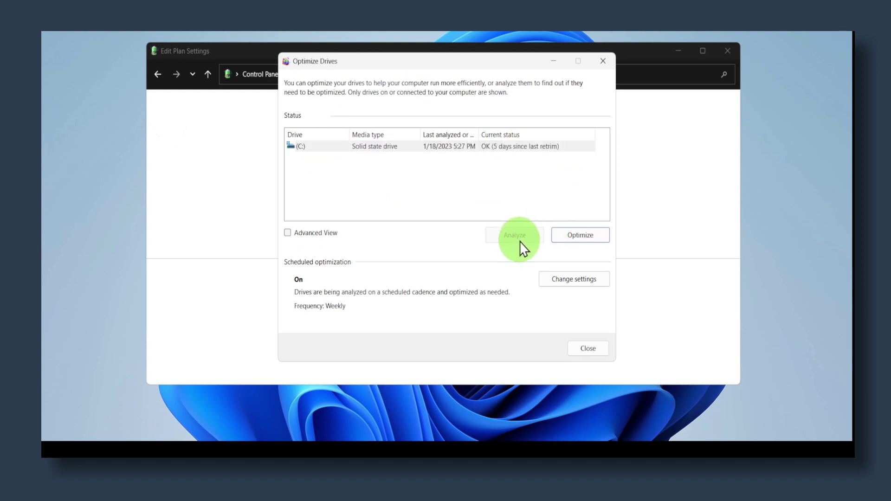
Step: Set the drive optimization schedule's frequency to Weekly, apply it and close Optimize Drives
click(562, 278)
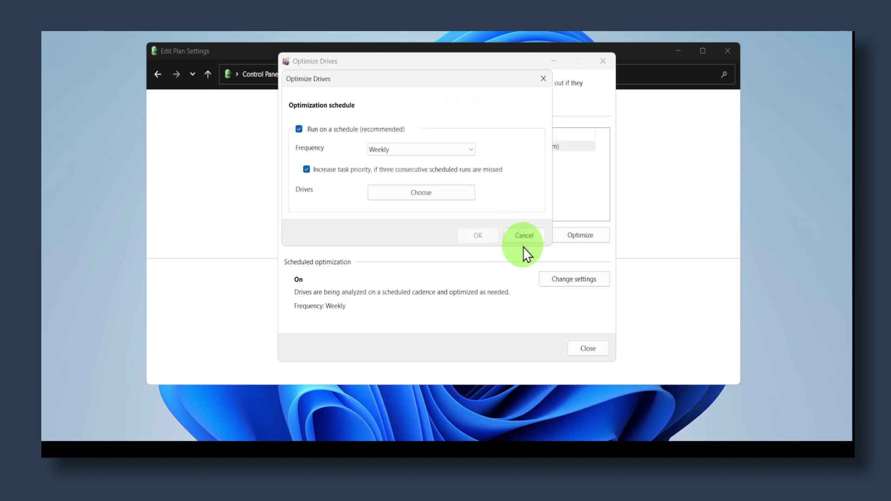
click(387, 151)
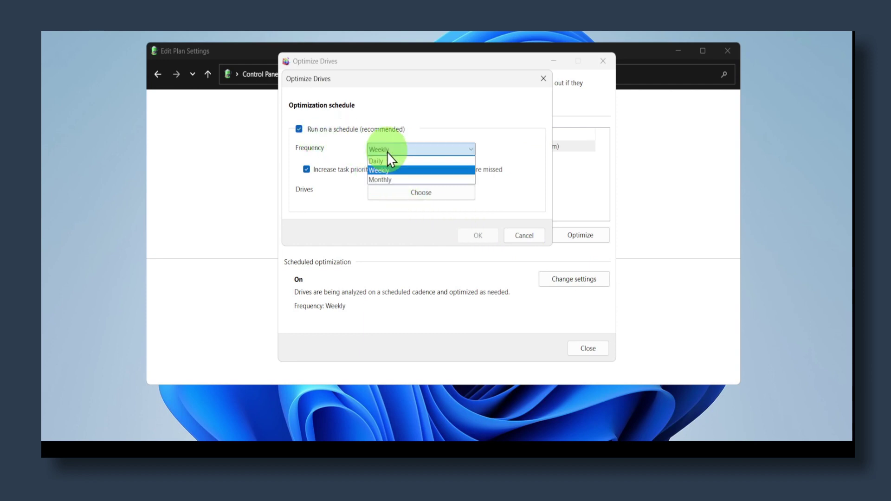
click(410, 160)
click(407, 159)
click(406, 168)
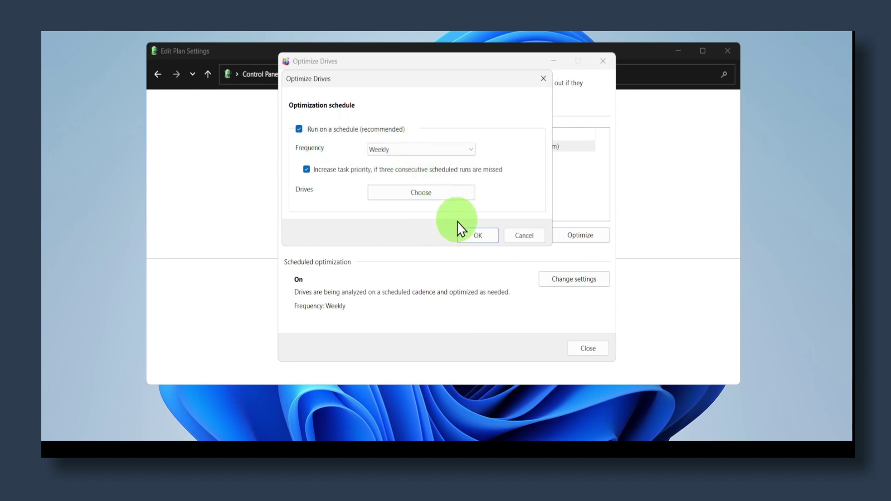
click(485, 235)
click(586, 348)
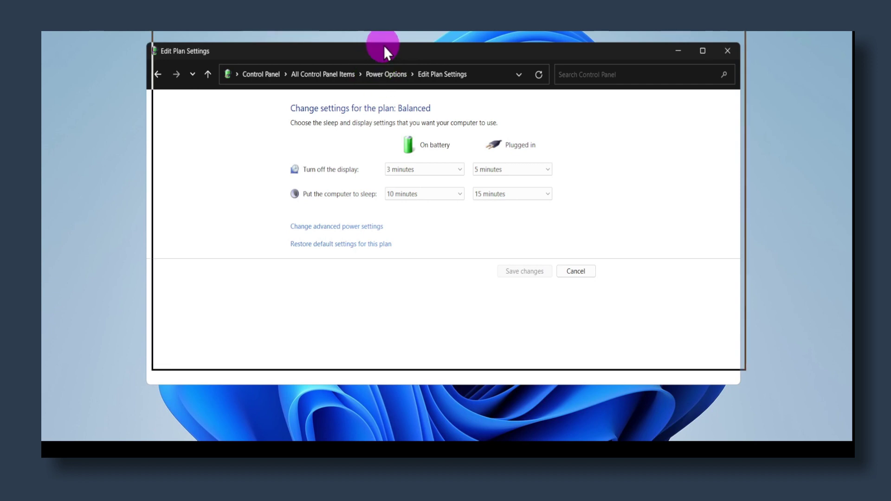
Step: Move the power plan window up, search Windows for "reged" and open Registry Editor
drag(377, 44, 370, 31)
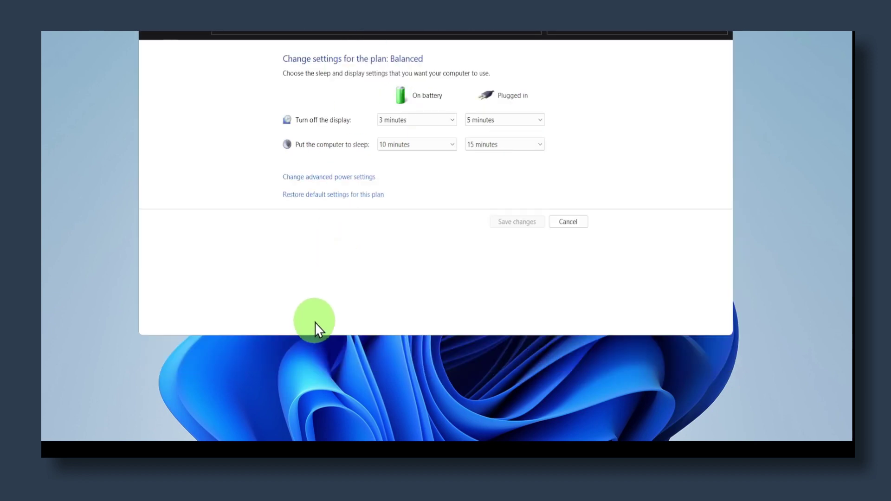
key(super+s)
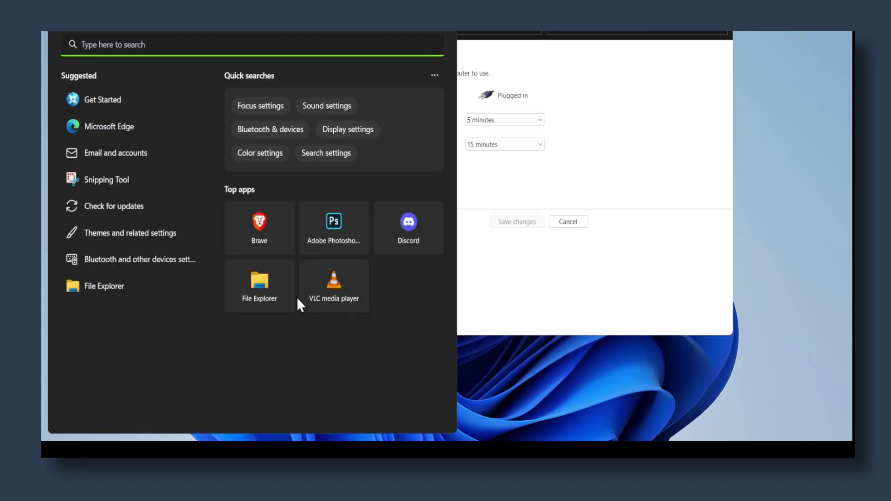
text(reged)
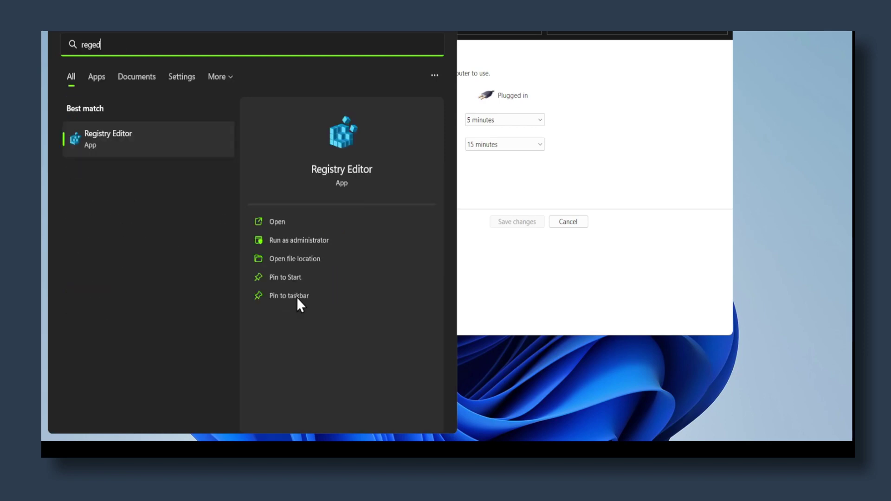
click(148, 135)
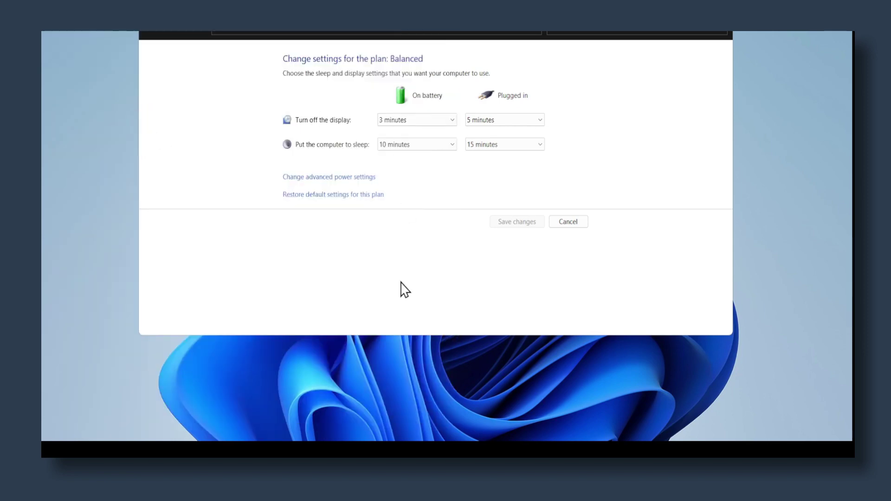
Step: Return to the start of the registry tree and collapse the Software and HKEY_CURRENT_USER keys
drag(387, 74, 381, 76)
scroll(279, 174, up, 10)
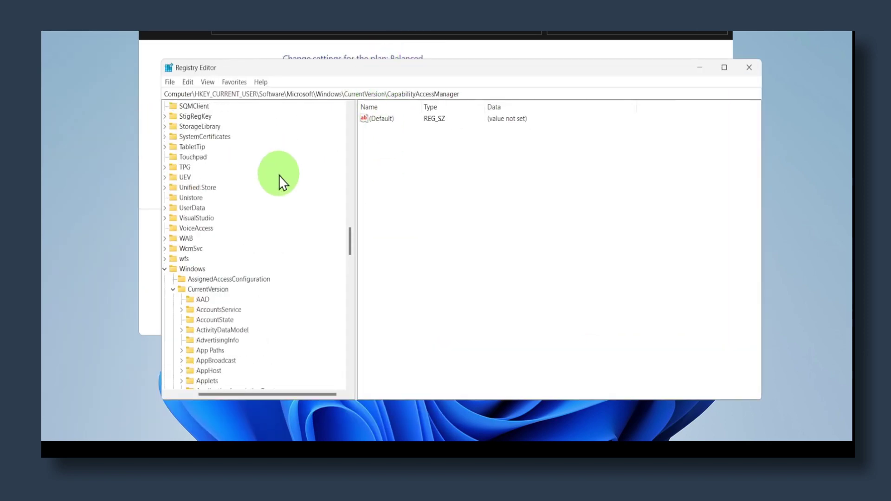
scroll(280, 176, up, 20)
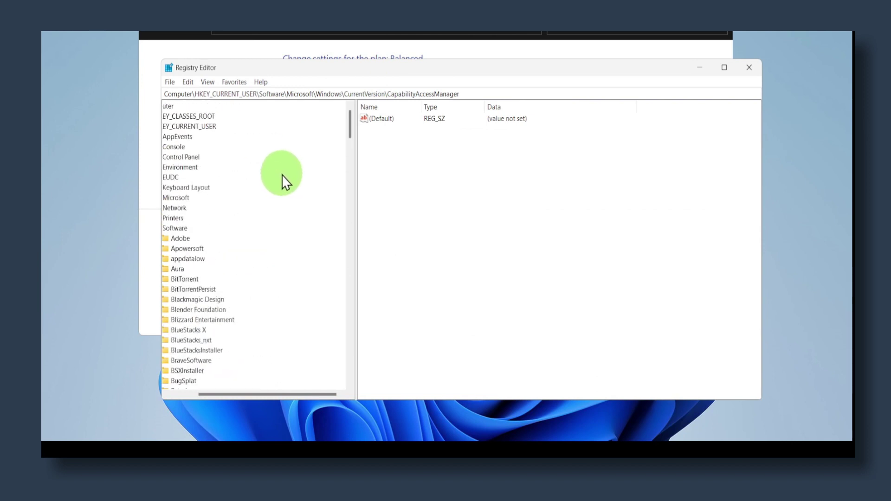
drag(252, 394, 197, 394)
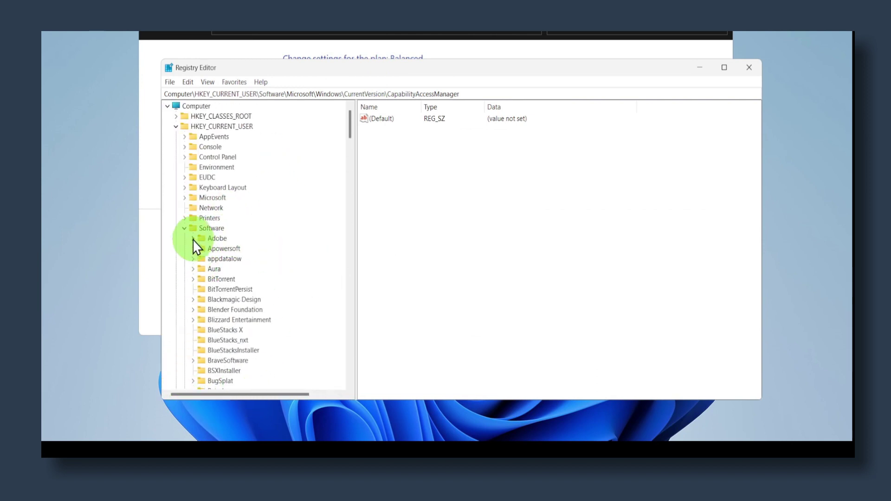
click(186, 228)
click(176, 126)
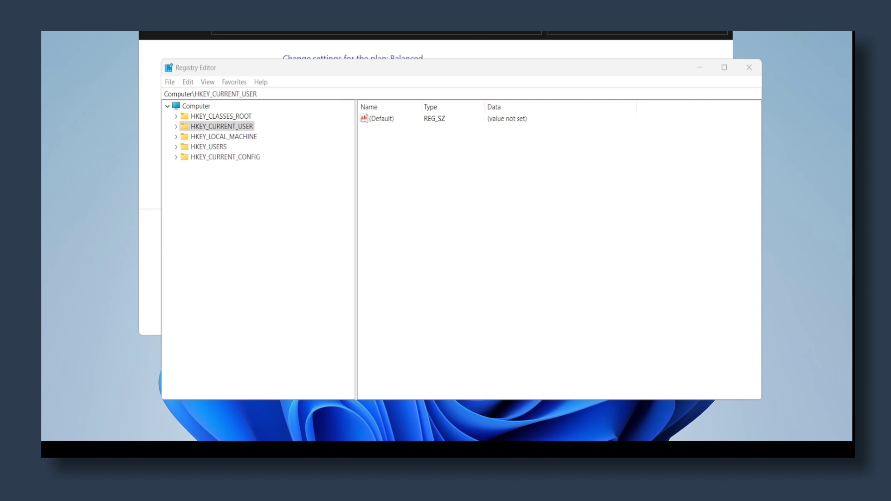
Step: Open the registry key HKEY_CURRENT_USER\System\GameConfigStore and widen the Name column to show the full value names
click(177, 127)
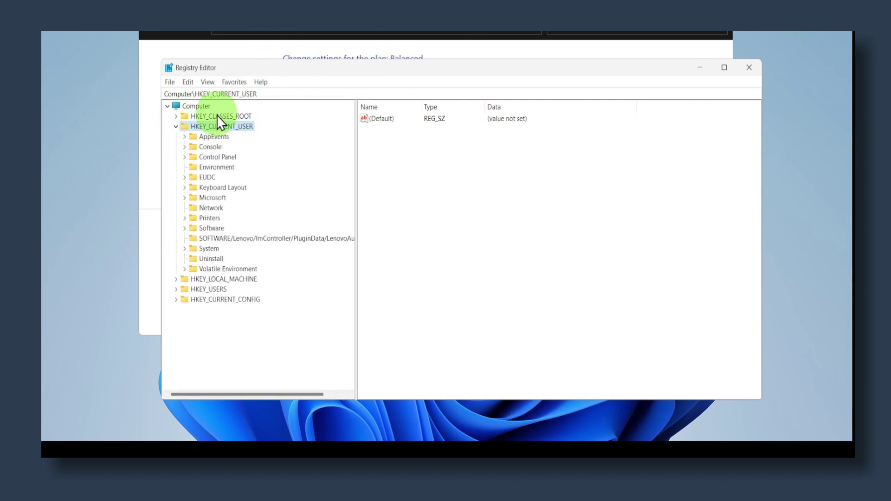
click(184, 250)
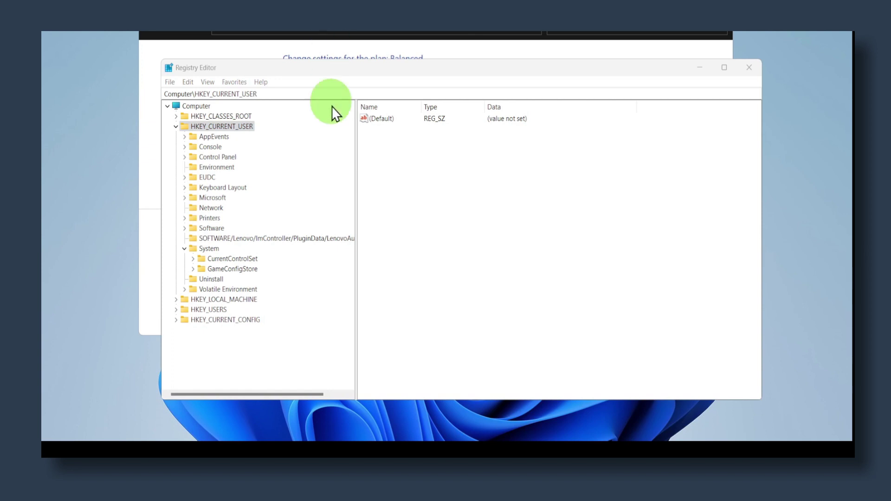
click(195, 270)
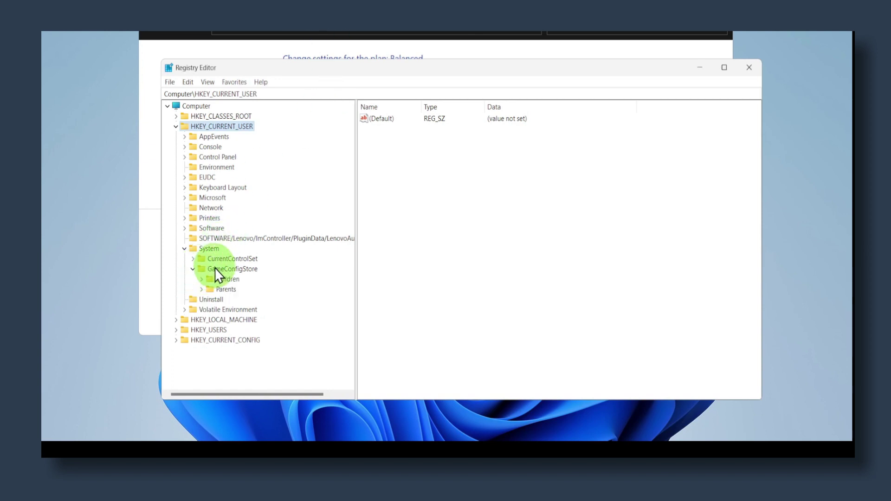
click(214, 268)
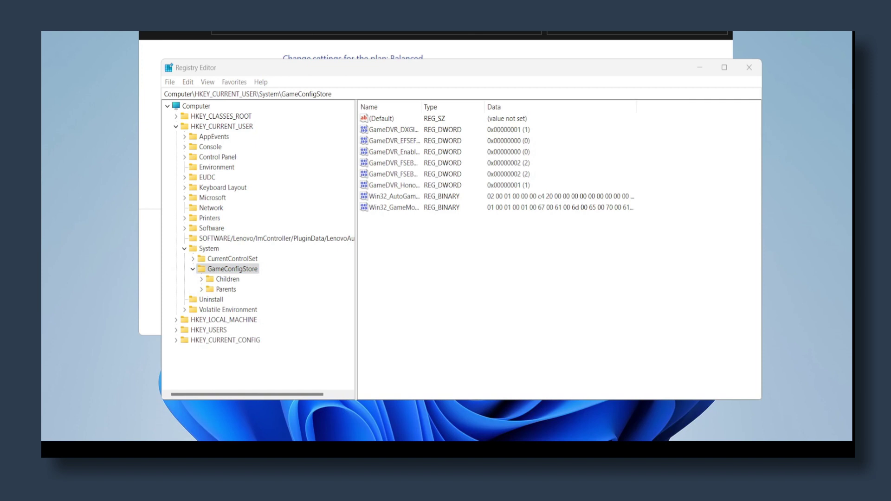
click(411, 151)
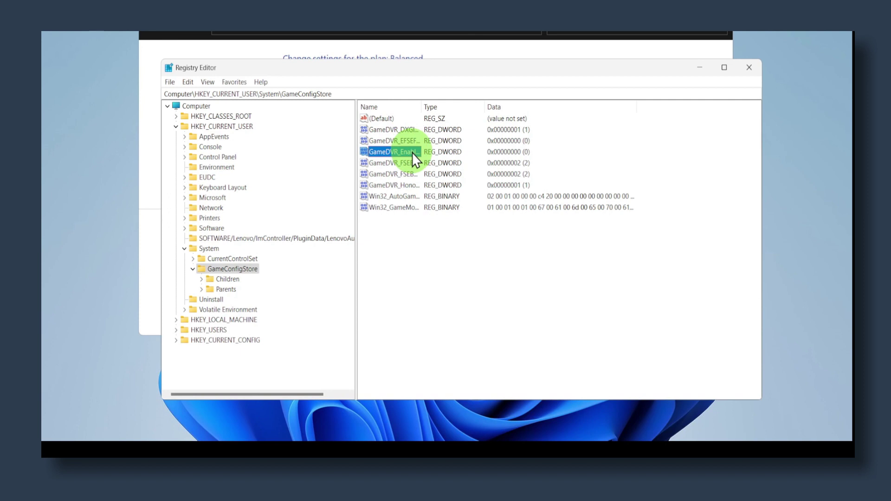
drag(421, 108, 492, 105)
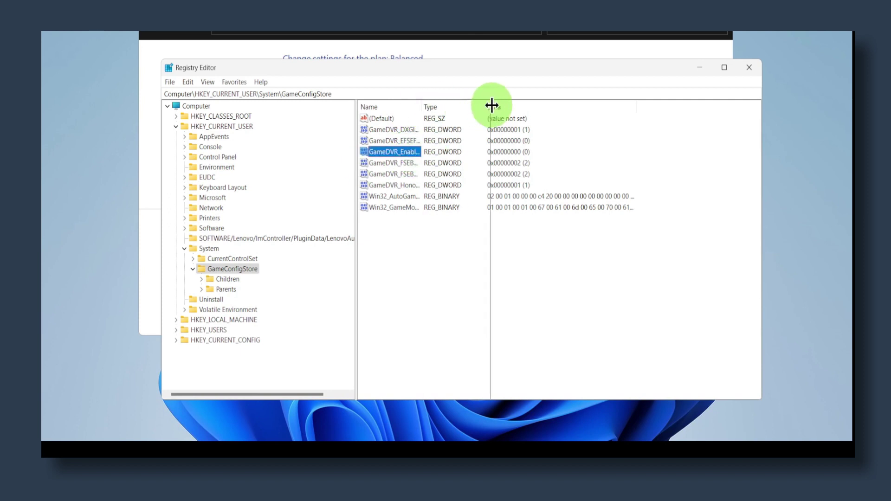
Step: Set the GameDVR_Enabled value data to 0 in hexadecimal, and dismiss Registry Editor and the power plan window
double_click(421, 152)
drag(310, 129, 362, 161)
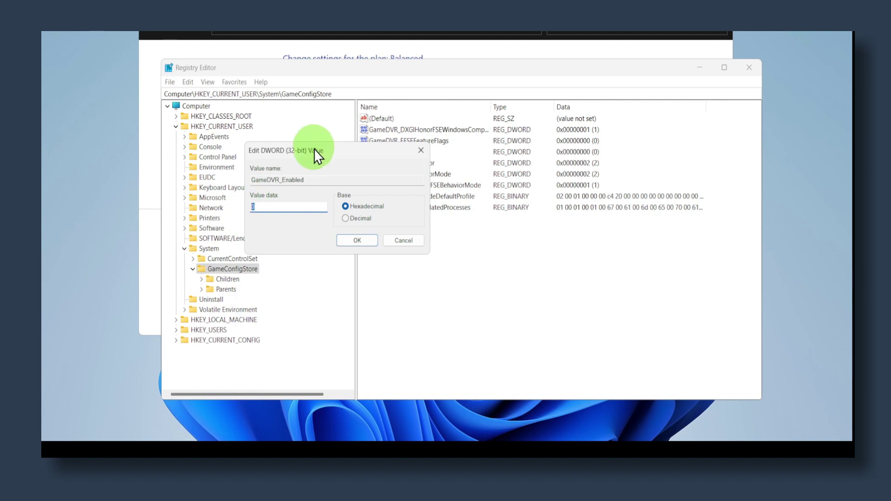
drag(314, 153, 363, 163)
text(12)
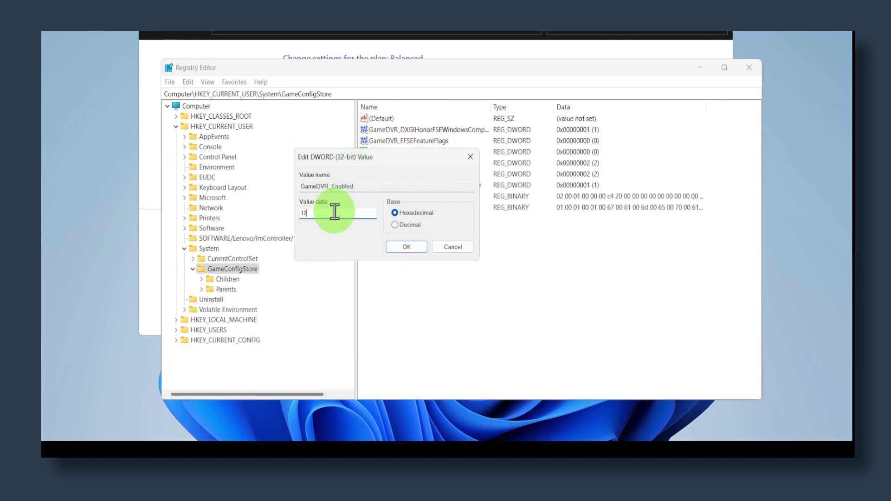
double_click(334, 213)
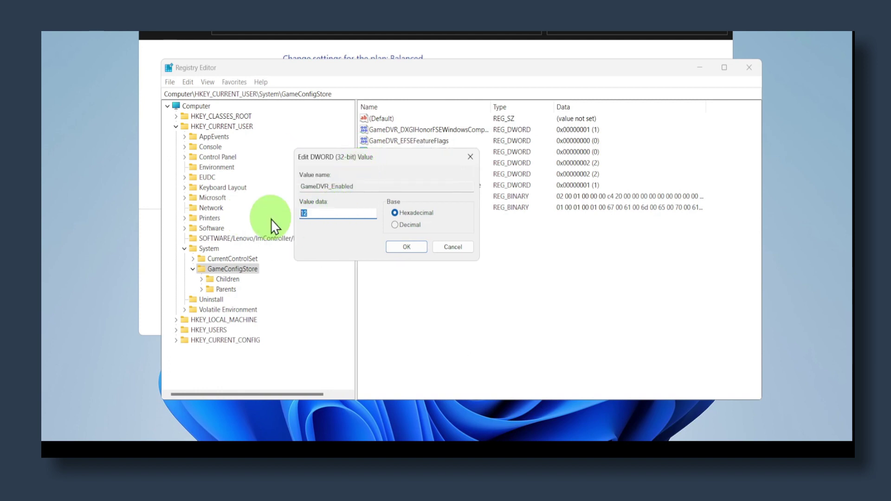
click(402, 246)
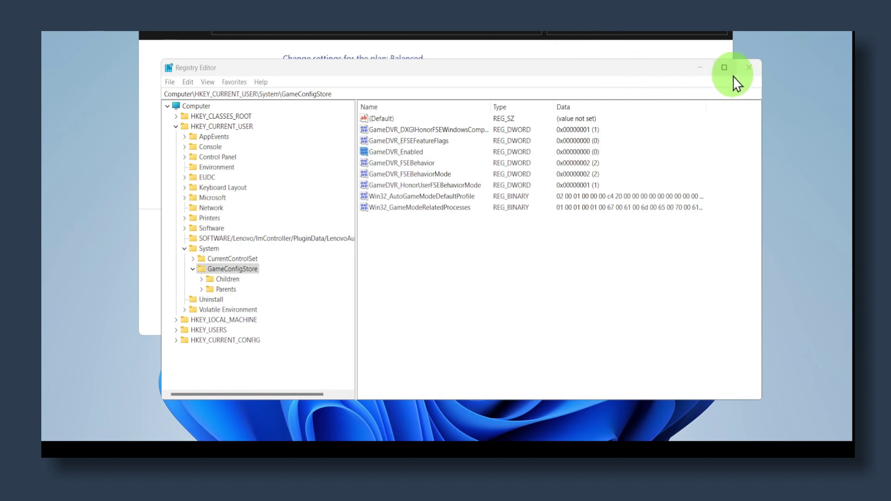
click(748, 68)
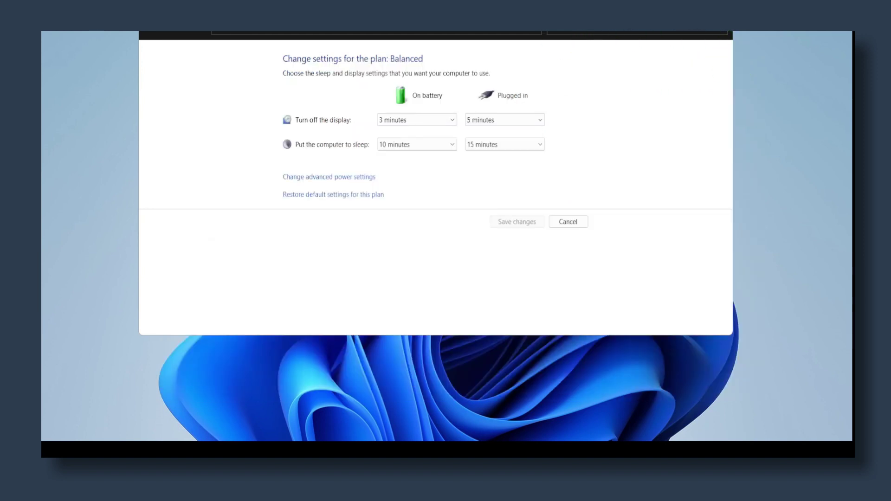
click(694, 29)
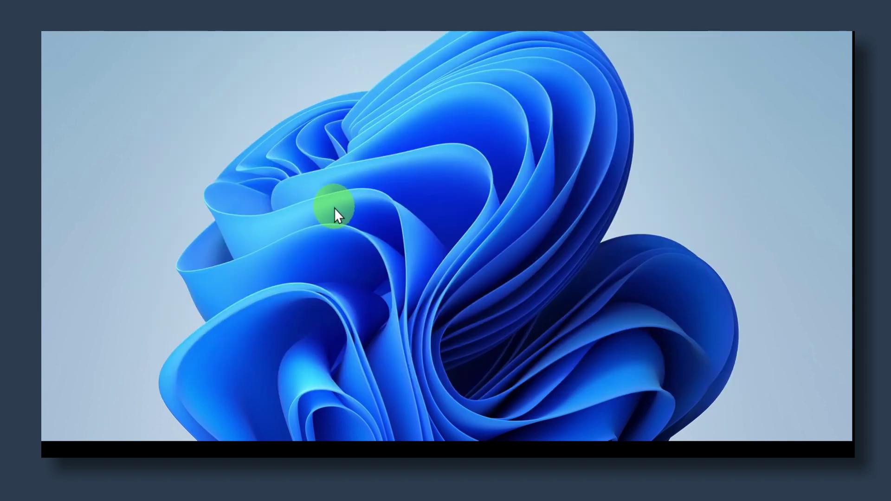
Step: Try searching Windows for "this pc" and clear the query
key(super+s)
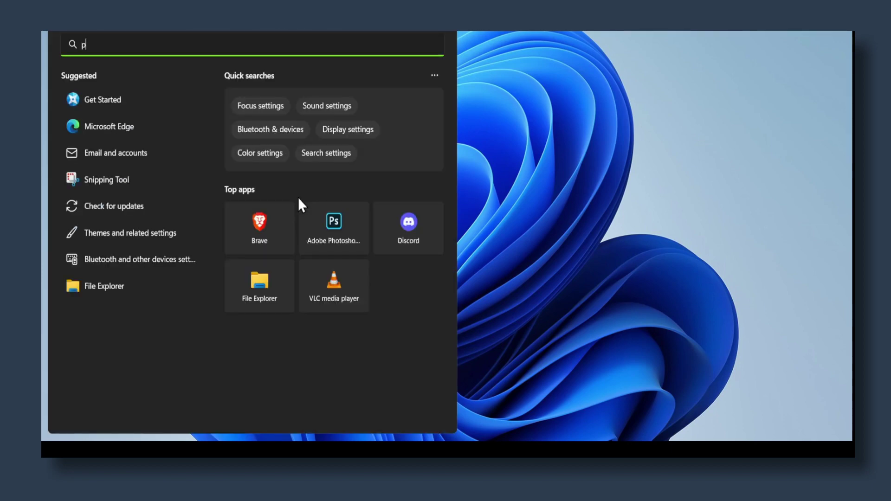
text(this pc)
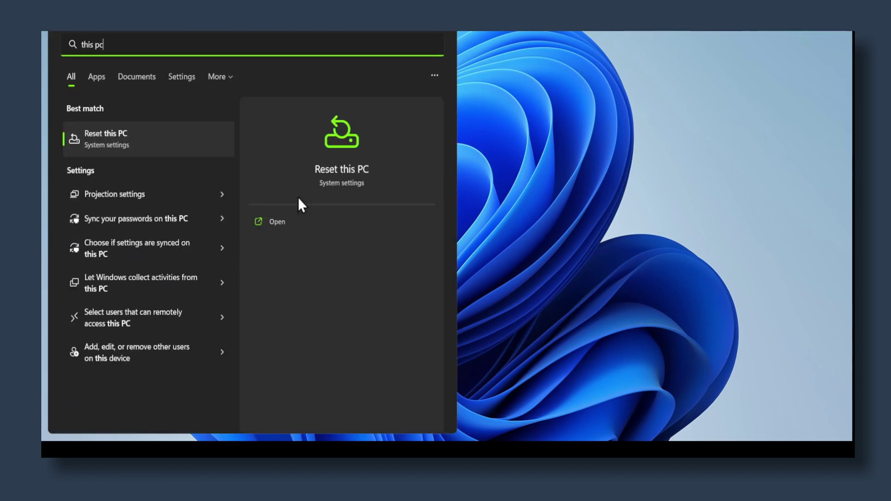
key(BackSpace)
key(BackSpace)
key(BackSpace)
key(BackSpace)
key(BackSpace)
key(BackSpace)
key(BackSpace)
Step: Search Windows for "do" and open File Explorer
text(do)
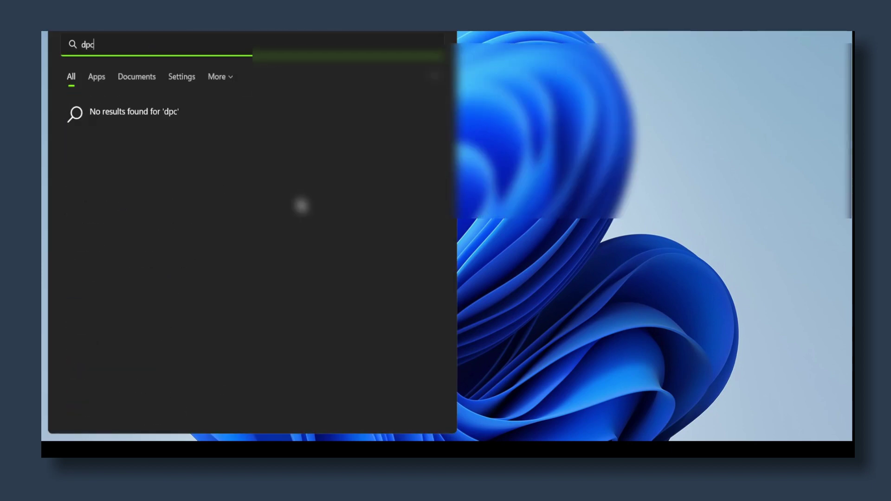
text(c)
key(BackSpace)
key(BackSpace)
text(cumentation)
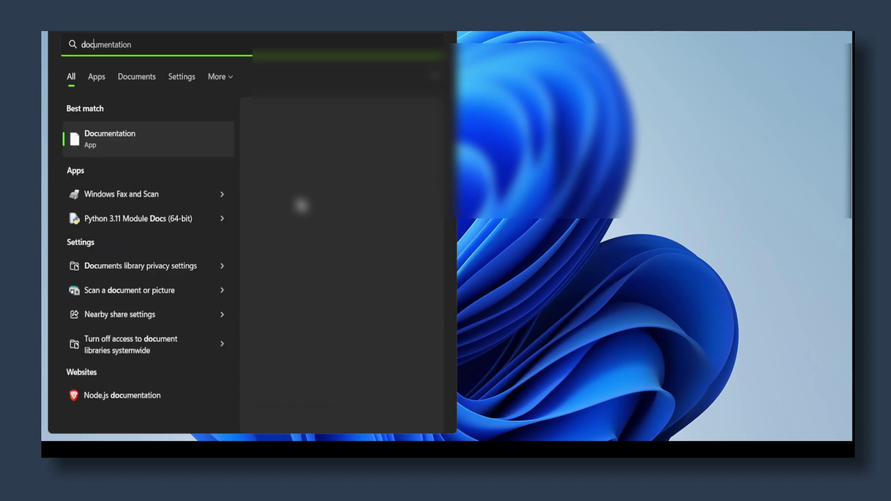
key(BackSpace)
key(BackSpace)
text(e)
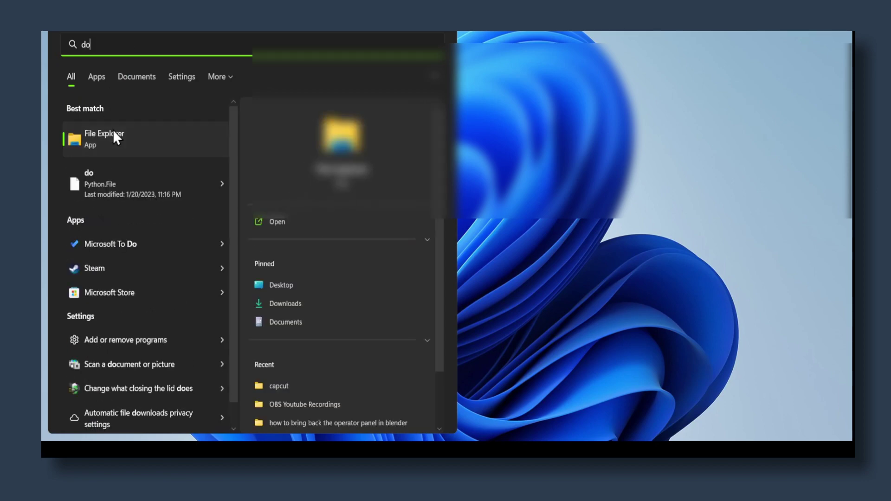
click(113, 130)
Step: Open the properties of This PC, go to its advanced system settings and move the System Properties window
drag(249, 74, 297, 66)
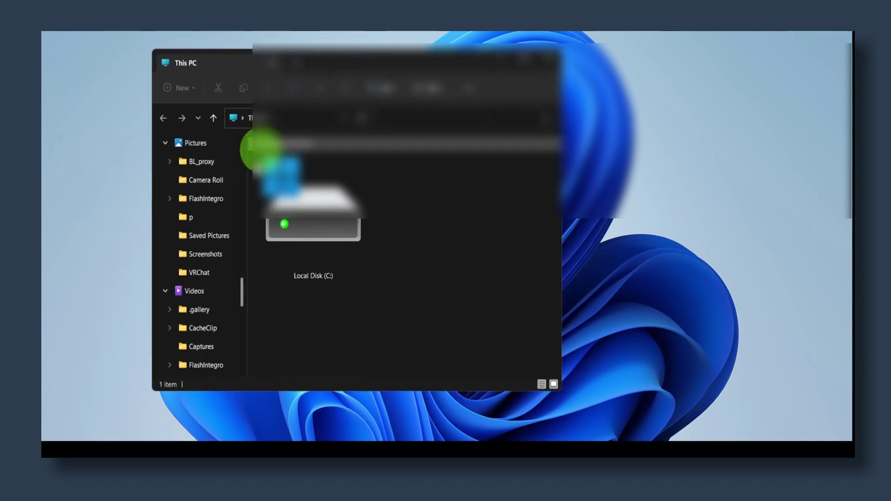
scroll(217, 236, down, 2)
right_click(417, 283)
click(425, 277)
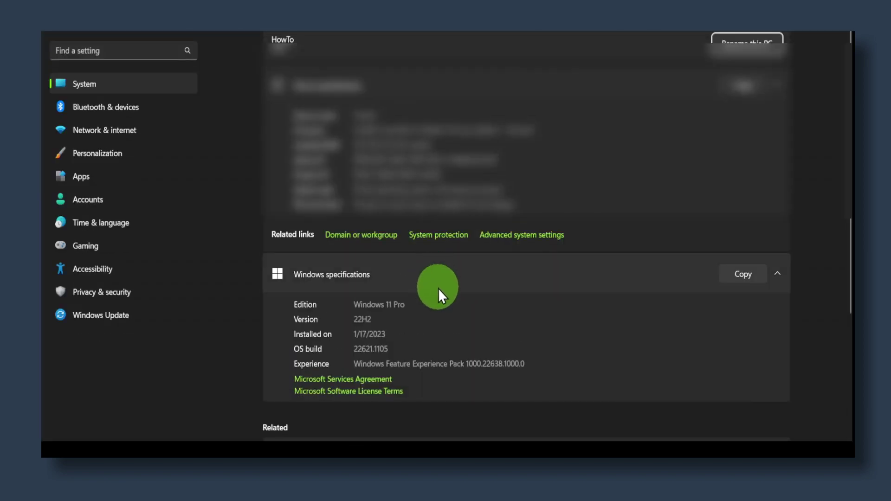
click(538, 237)
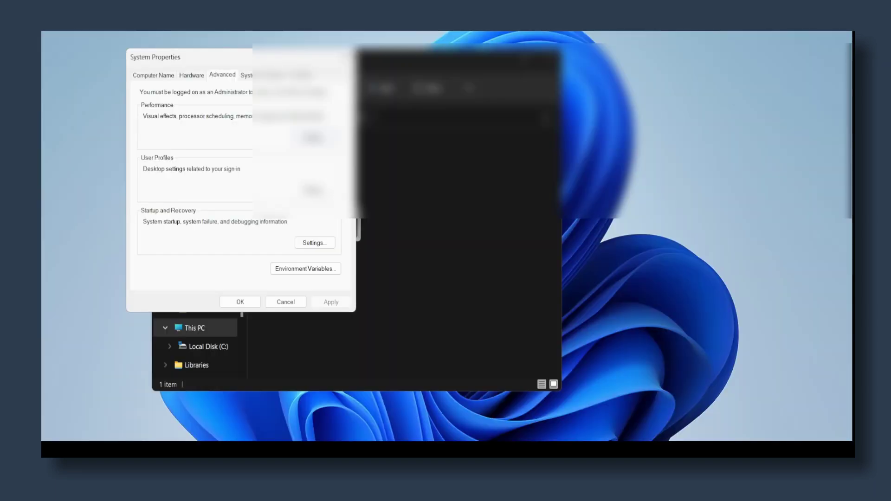
click(278, 90)
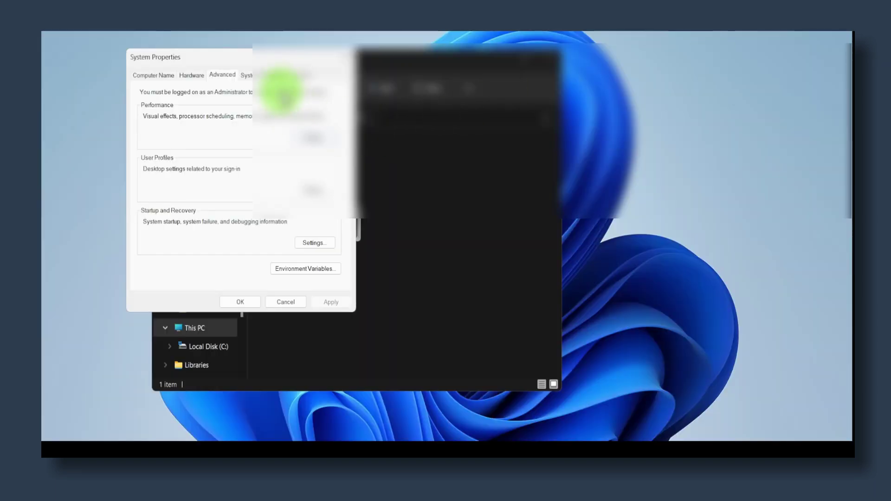
click(352, 70)
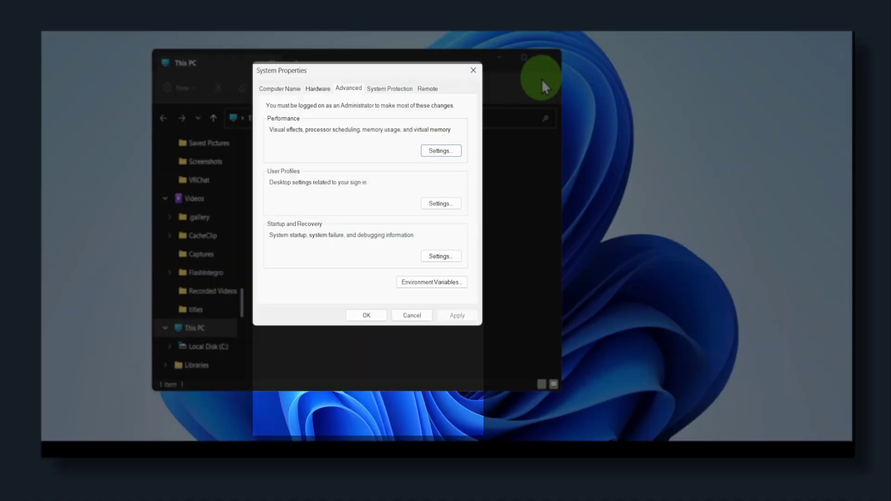
Step: Accept Custom visual effects with only thumbnails instead of icons and smooth font edges in Performance Options, and close System Properties
click(435, 153)
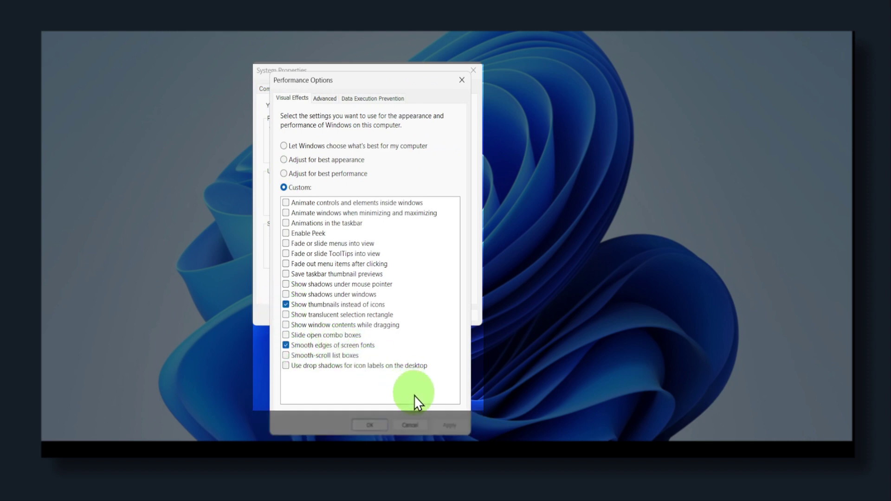
click(370, 424)
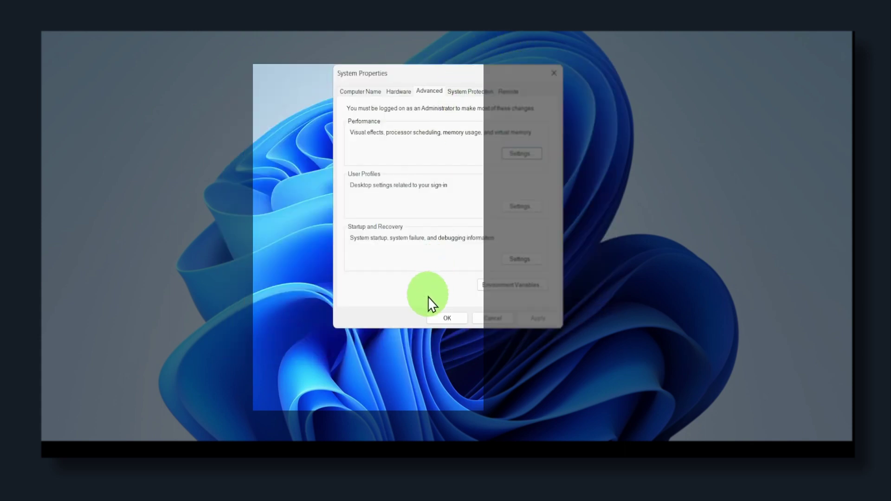
click(441, 315)
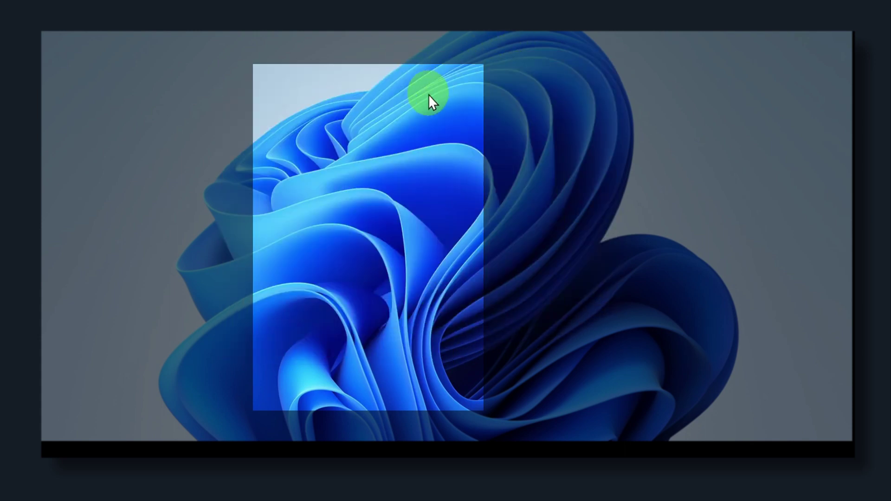